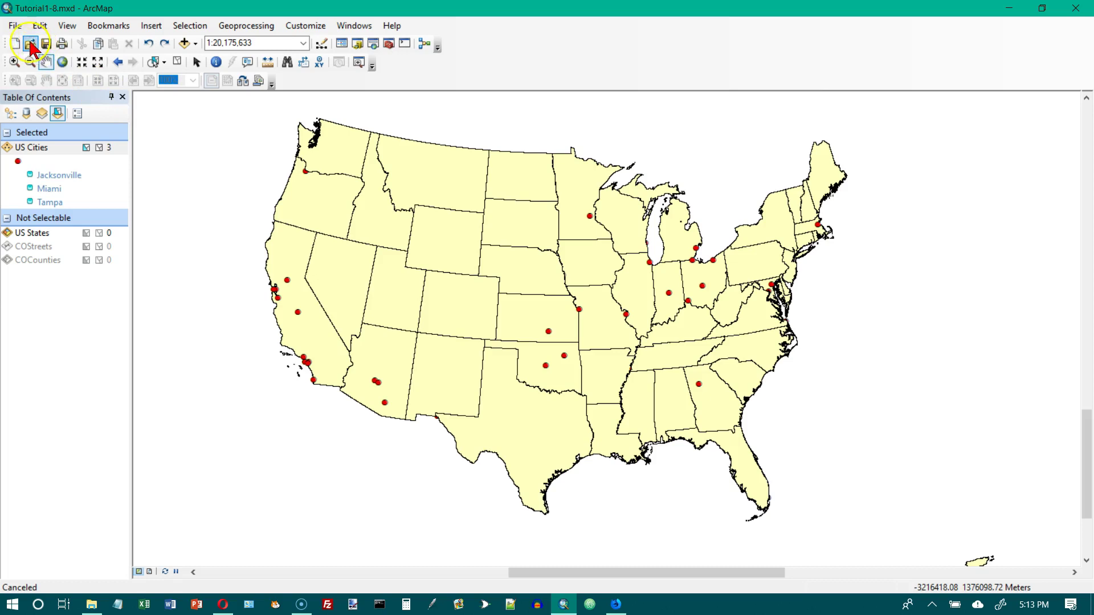
# Save the map document as Tutorial1-8.mxd in the GIS folder, replacing the existing file
pyautogui.click(15, 26)
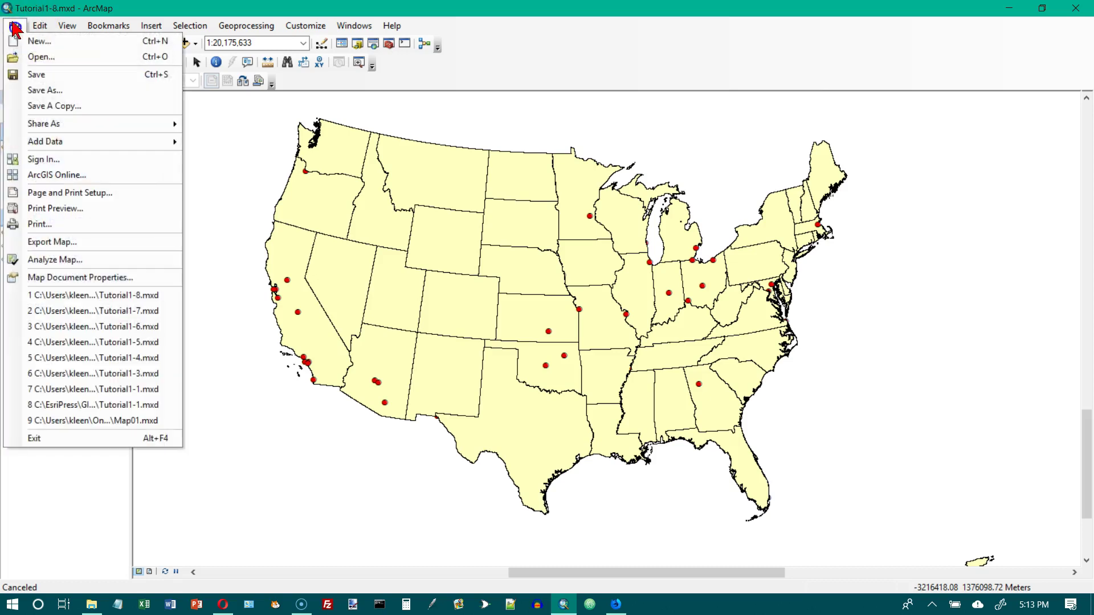
pyautogui.click(50, 89)
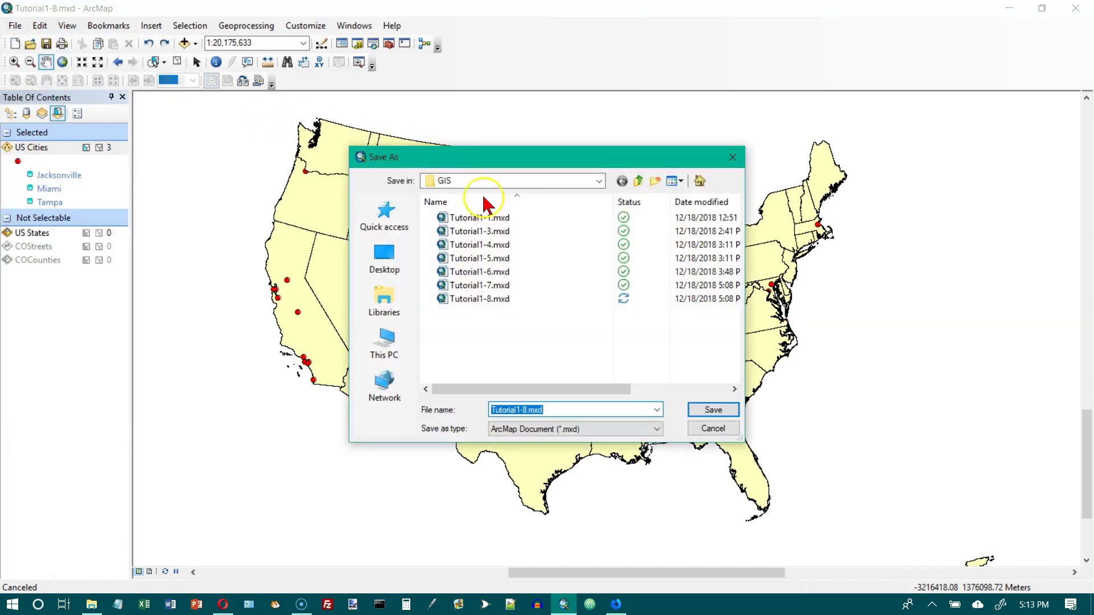
pyautogui.click(486, 299)
pyautogui.click(712, 413)
pyautogui.click(581, 306)
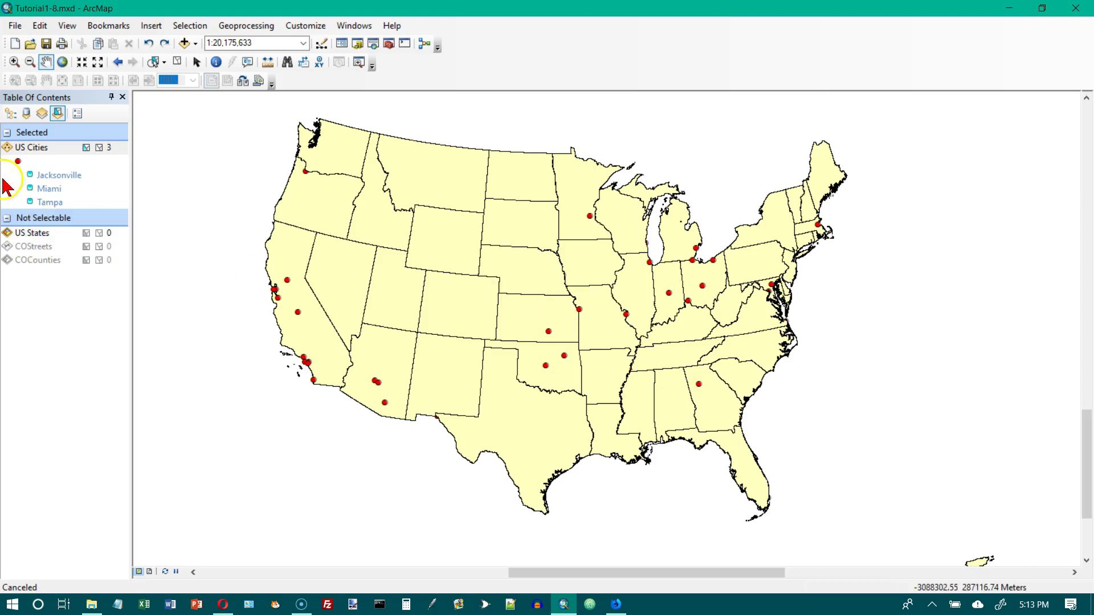
# Open the attribute table of the US Cities layer and show all of its records
pyautogui.rightClick(30, 148)
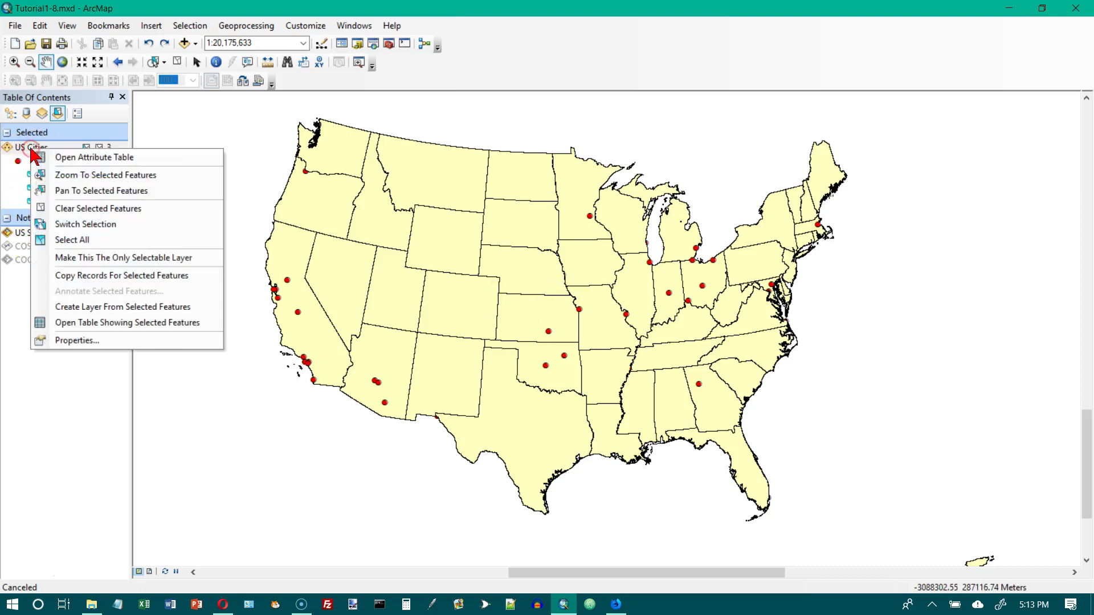
pyautogui.click(66, 159)
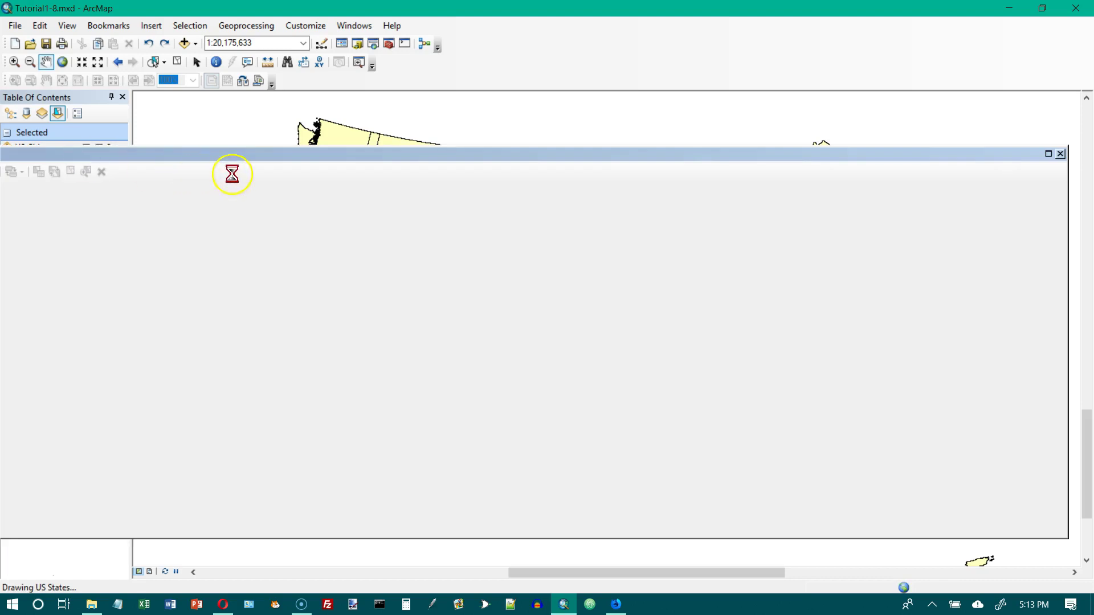
pyautogui.moveTo(263, 160); pyautogui.dragTo(433, 153)
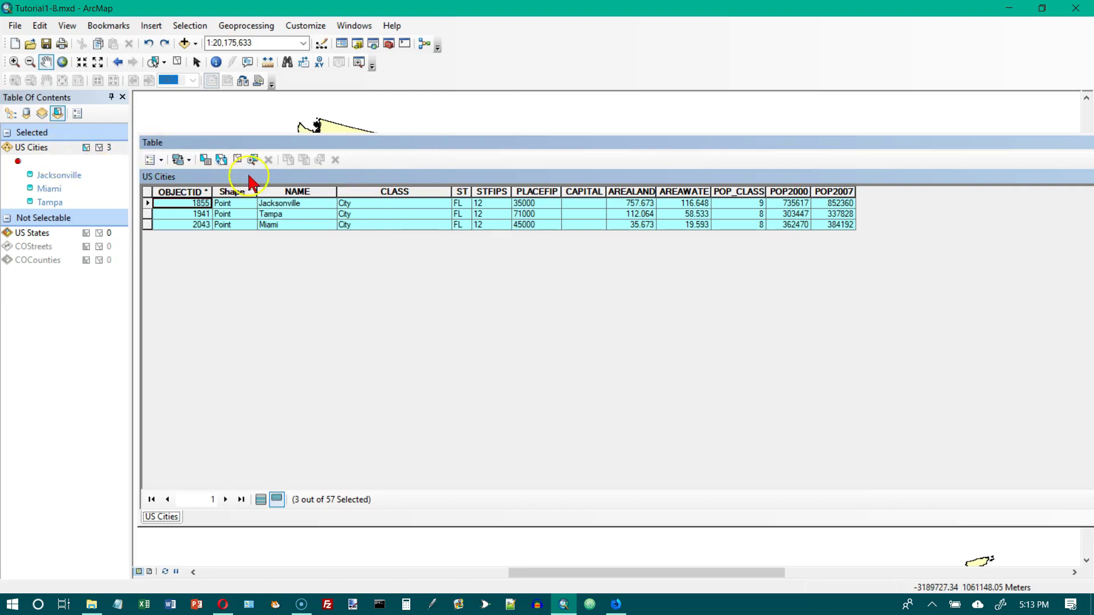
pyautogui.click(261, 501)
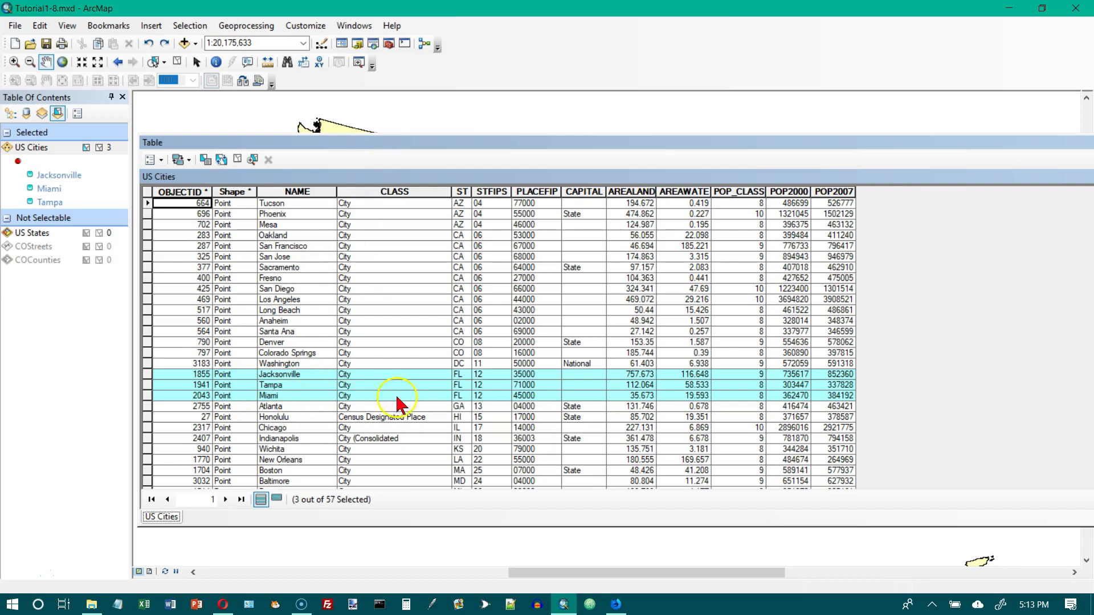
# Move the US Cities table away to view the selected Florida cities on the map, and bring it back
pyautogui.moveTo(406, 146); pyautogui.dragTo(579, 455)
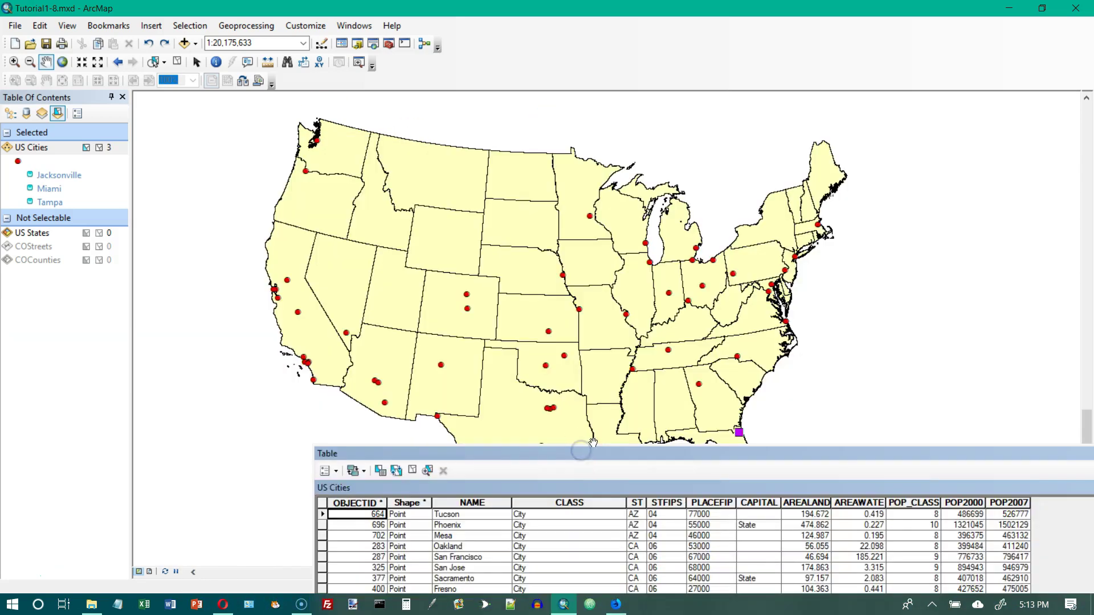
pyautogui.moveTo(674, 460); pyautogui.dragTo(677, 533)
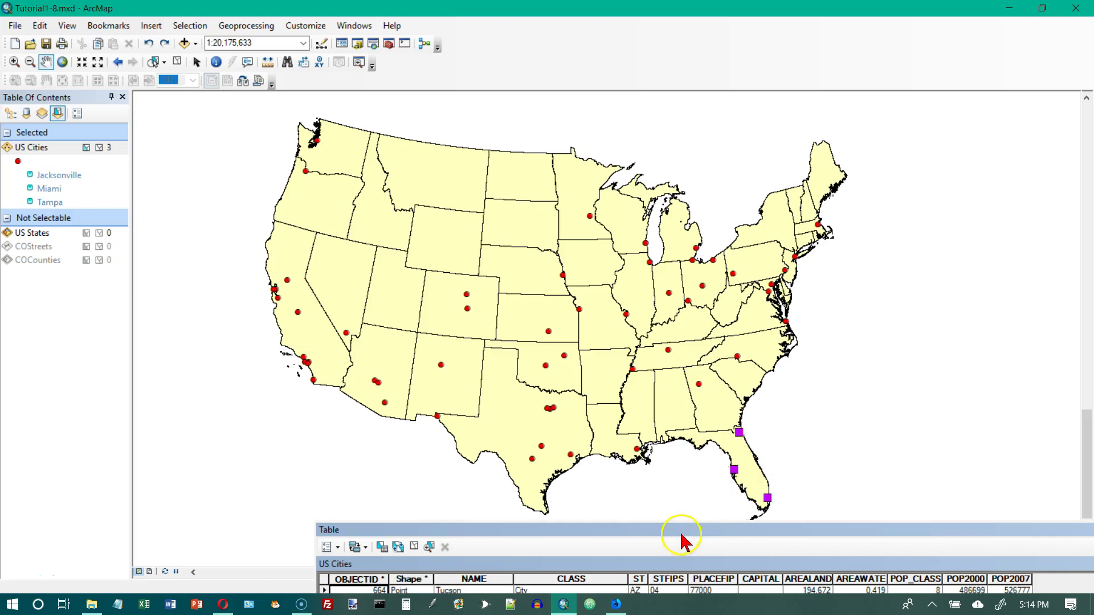
pyautogui.moveTo(678, 531); pyautogui.dragTo(533, 160)
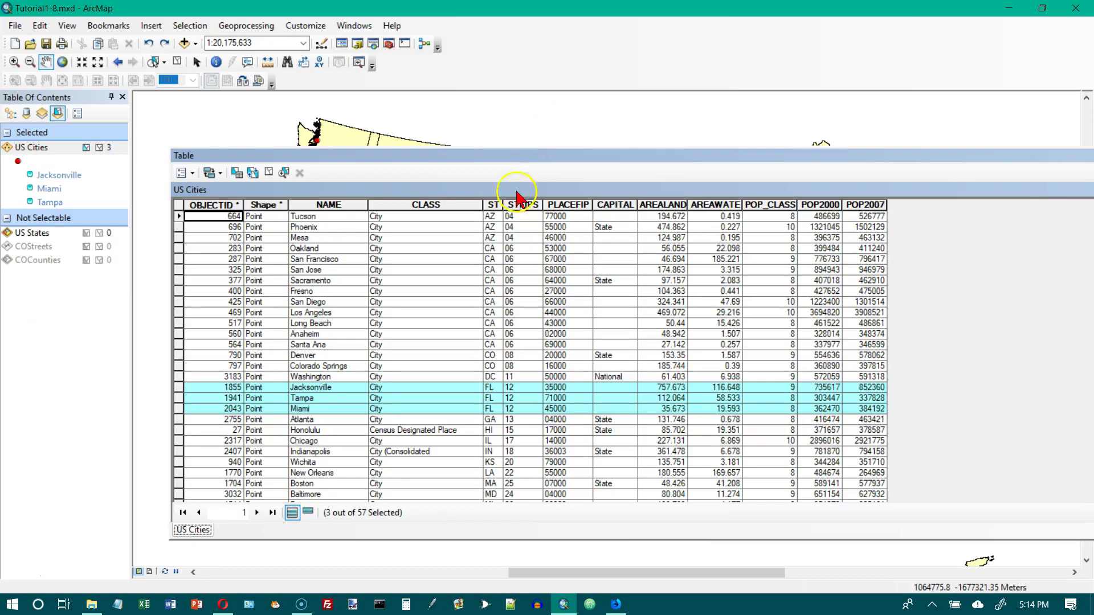
# Select the Chicago record in the US Cities table and locate its point on the map, keeping all records shown
pyautogui.click(179, 441)
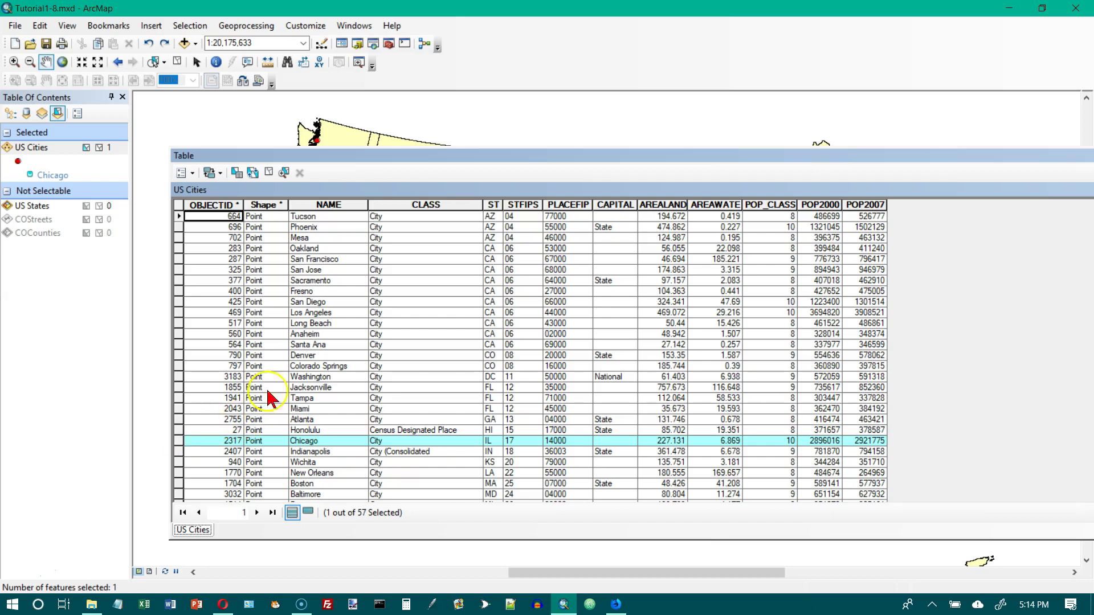
pyautogui.moveTo(382, 164); pyautogui.dragTo(518, 350)
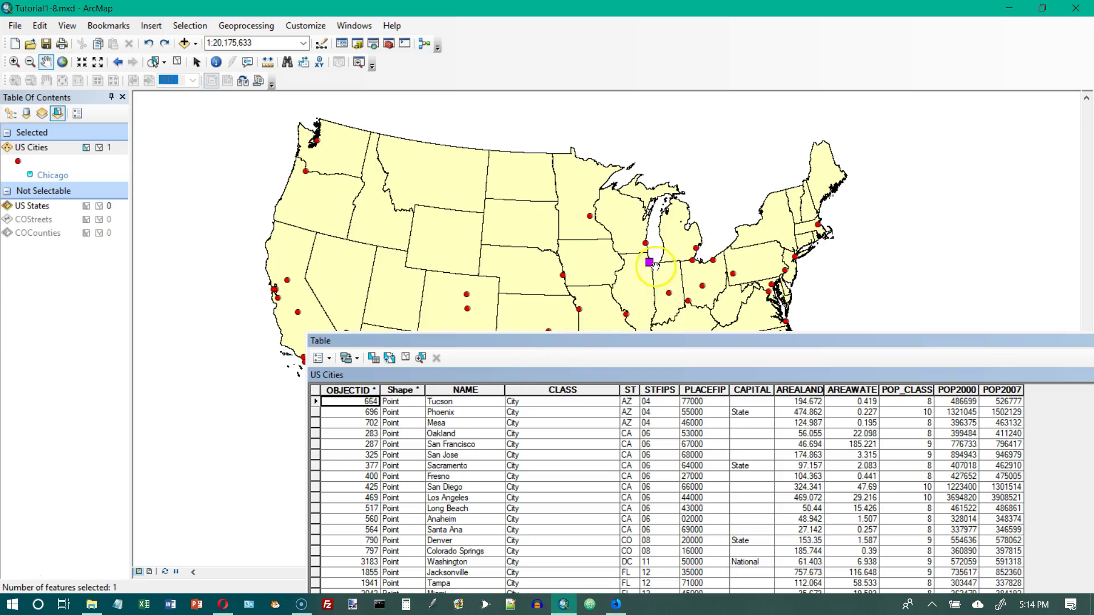
pyautogui.moveTo(653, 341); pyautogui.dragTo(542, 132)
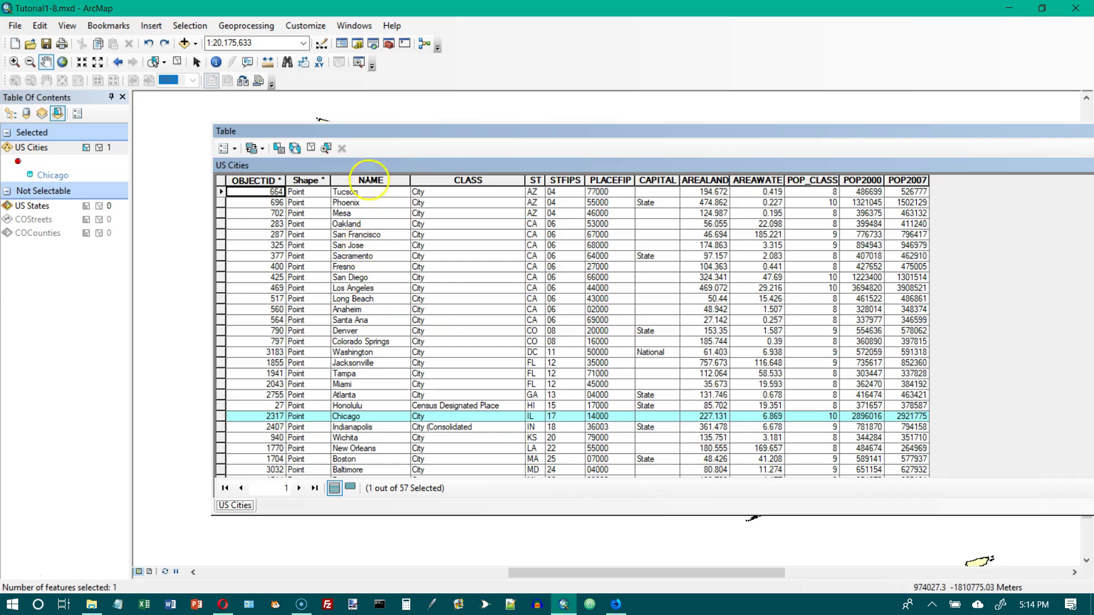
pyautogui.moveTo(386, 137); pyautogui.dragTo(914, 139)
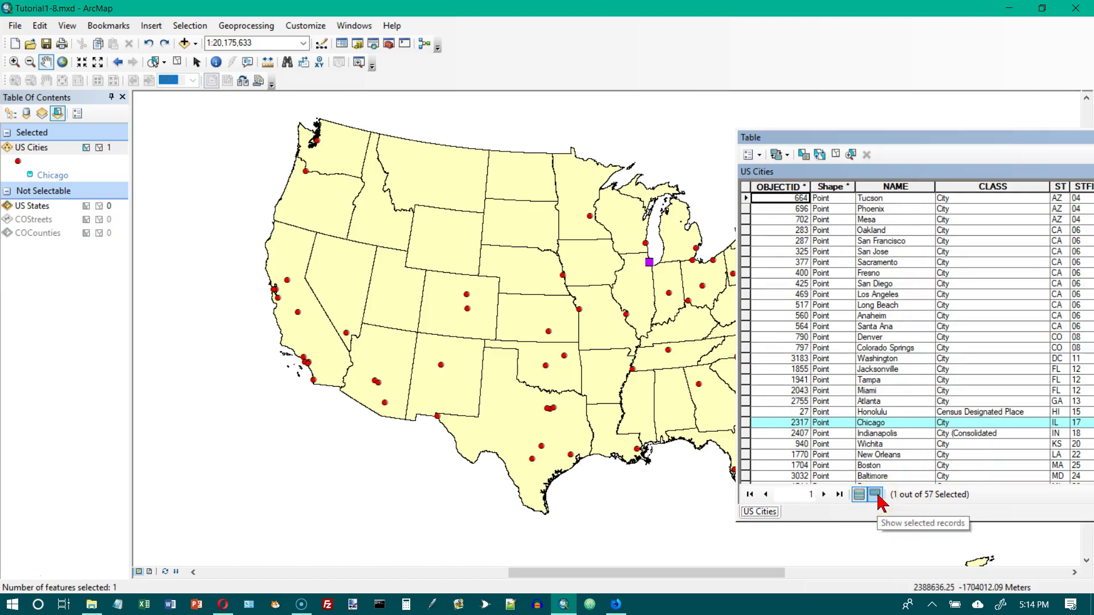
pyautogui.click(860, 495)
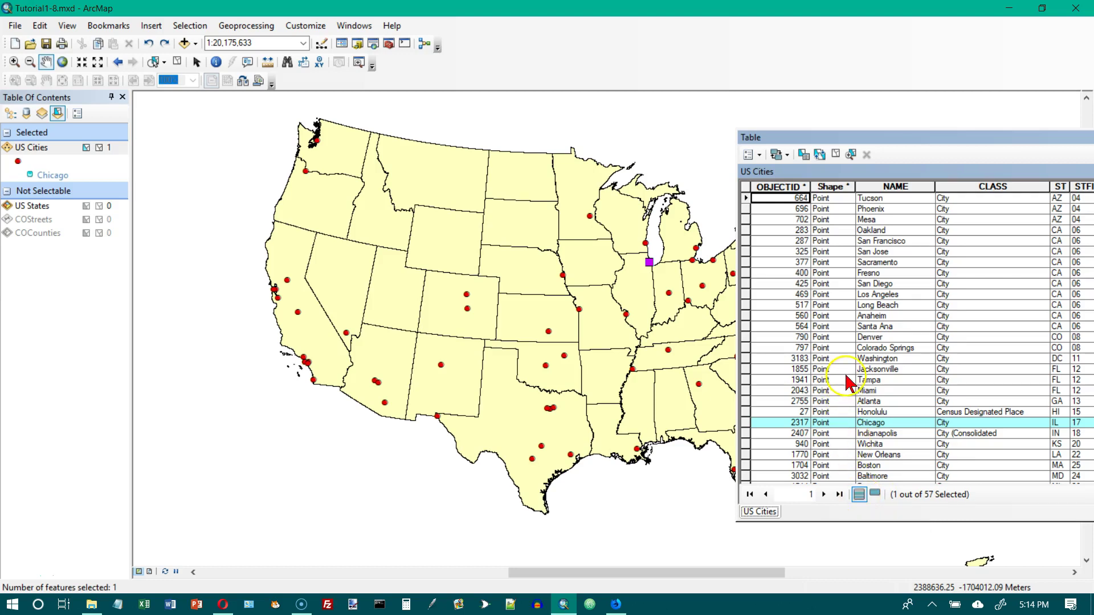
# Clear the Chicago selection and select the consecutive California records from San Francisco through Anaheim in the US Cities table
pyautogui.click(838, 156)
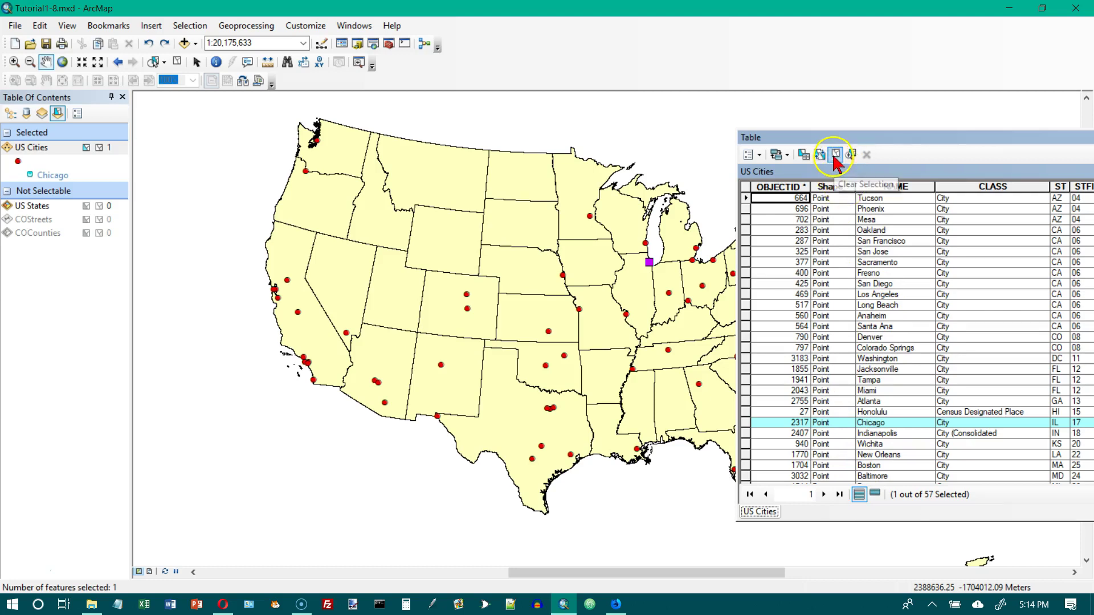
pyautogui.click(836, 158)
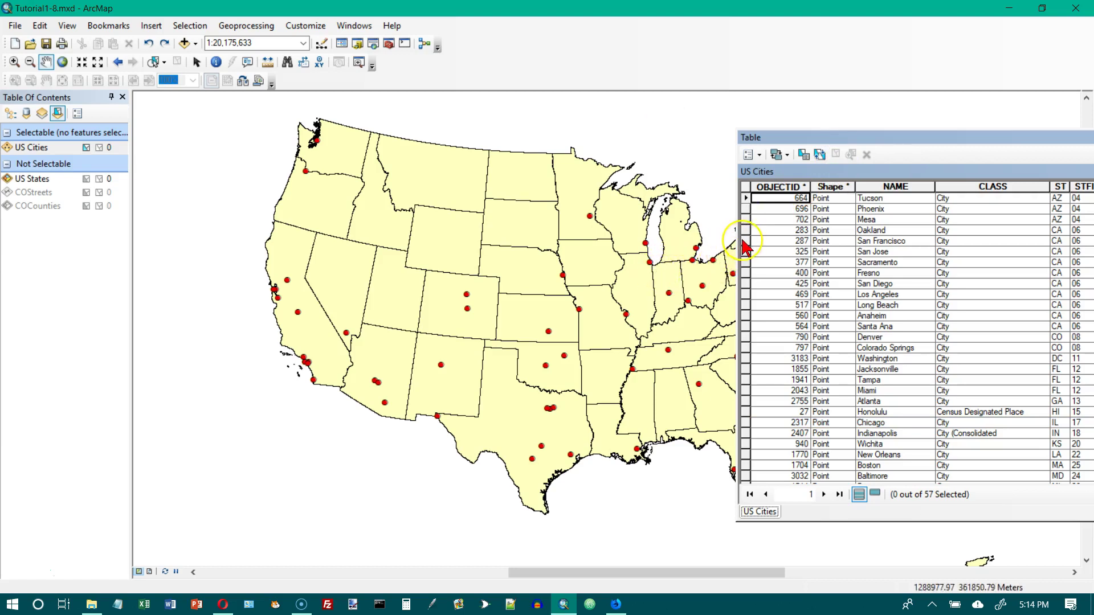
pyautogui.click(745, 240)
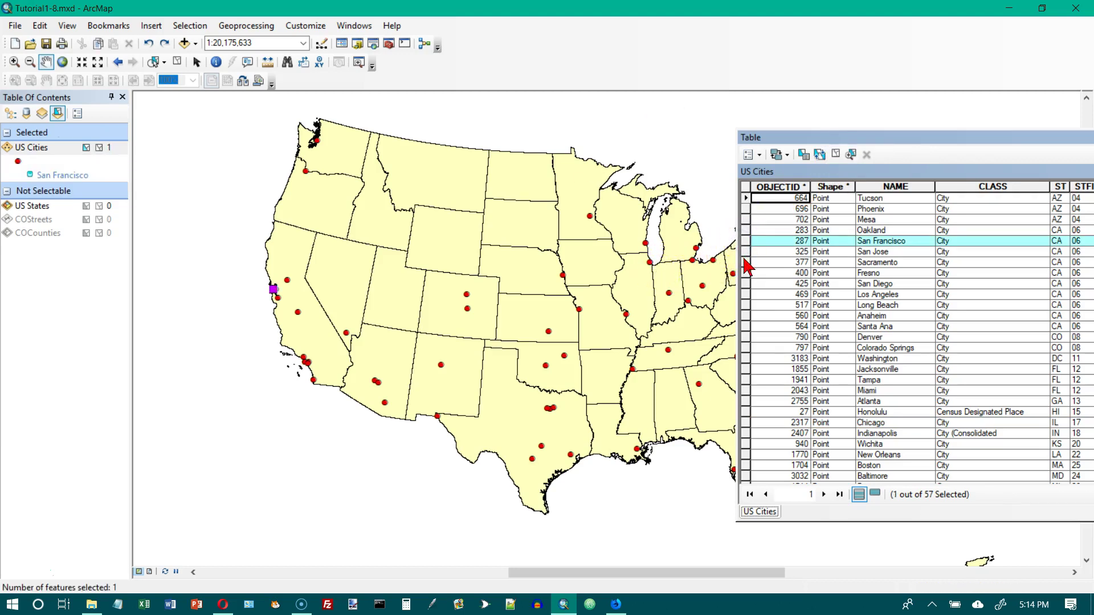
pyautogui.keyDown('ctrl'); pyautogui.click(746, 262); pyautogui.keyUp('ctrl')
pyautogui.keyDown('ctrl'); pyautogui.click(745, 251); pyautogui.keyUp('ctrl')
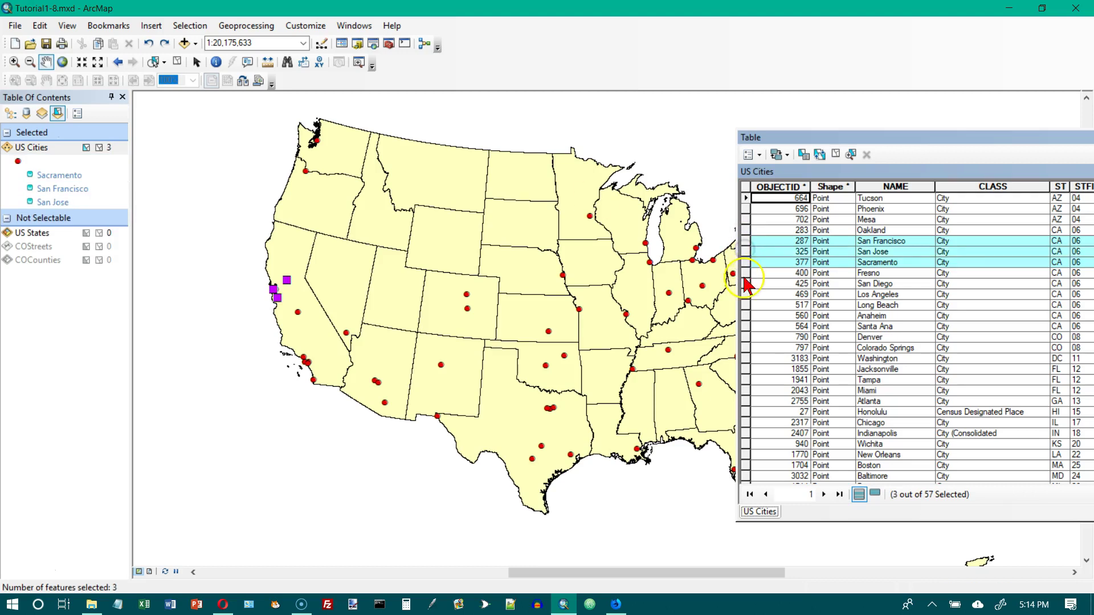
pyautogui.keyDown('ctrl'); pyautogui.click(745, 273); pyautogui.keyUp('ctrl')
pyautogui.keyDown('ctrl'); pyautogui.click(746, 284); pyautogui.keyUp('ctrl')
pyautogui.keyDown('ctrl'); pyautogui.click(745, 294); pyautogui.keyUp('ctrl')
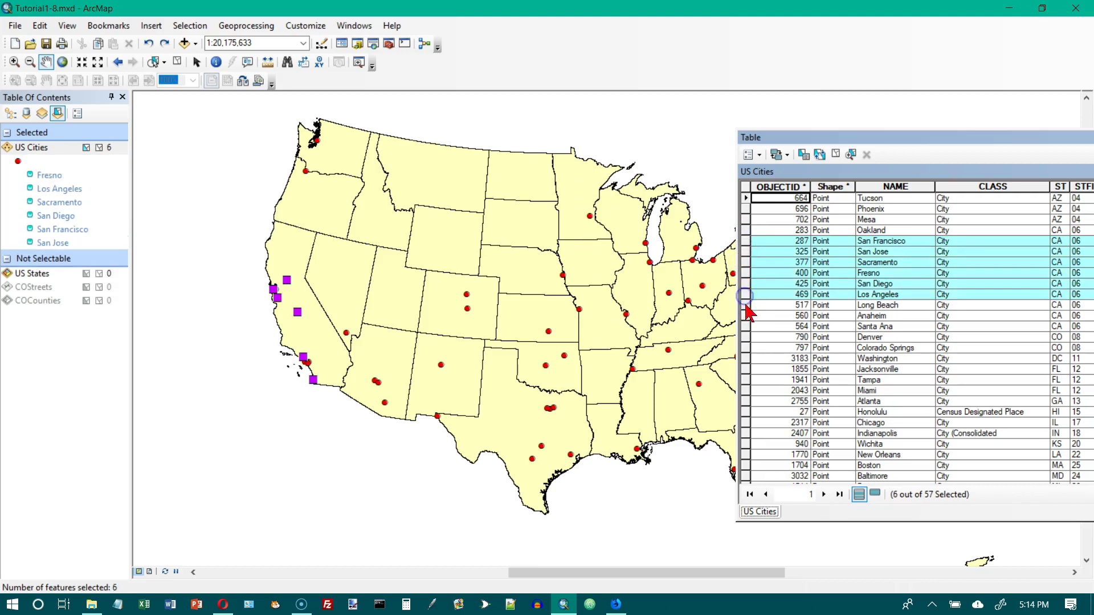
pyautogui.keyDown('ctrl'); pyautogui.click(746, 305); pyautogui.keyUp('ctrl')
pyautogui.keyDown('ctrl'); pyautogui.click(745, 315); pyautogui.keyUp('ctrl')
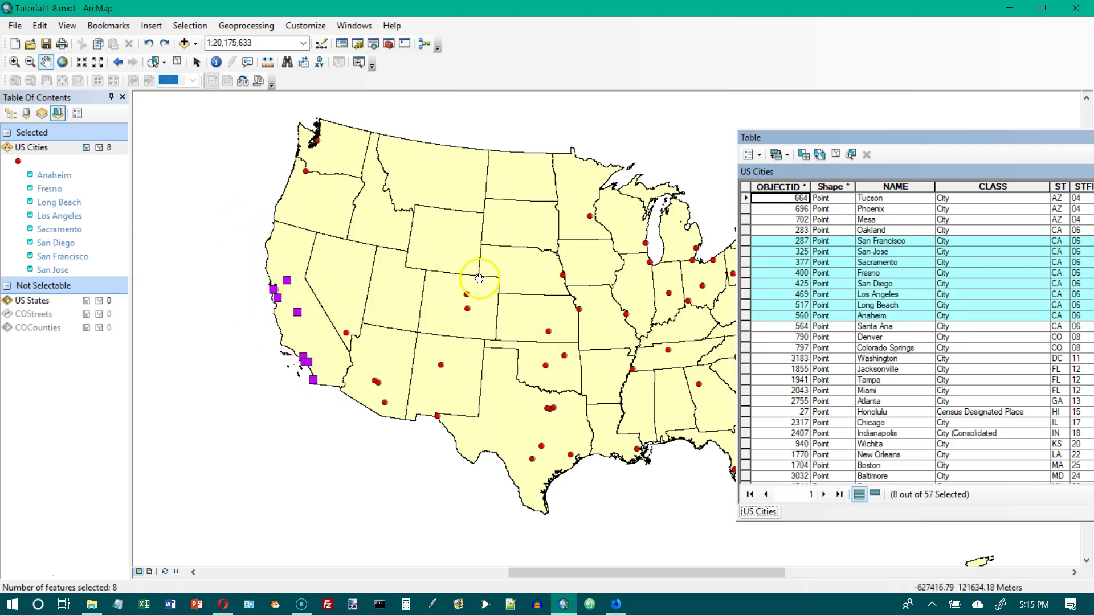
# Clear the California selection and select Jacksonville, Tampa and Miami on the map with a selection rectangle over Florida
pyautogui.click(836, 155)
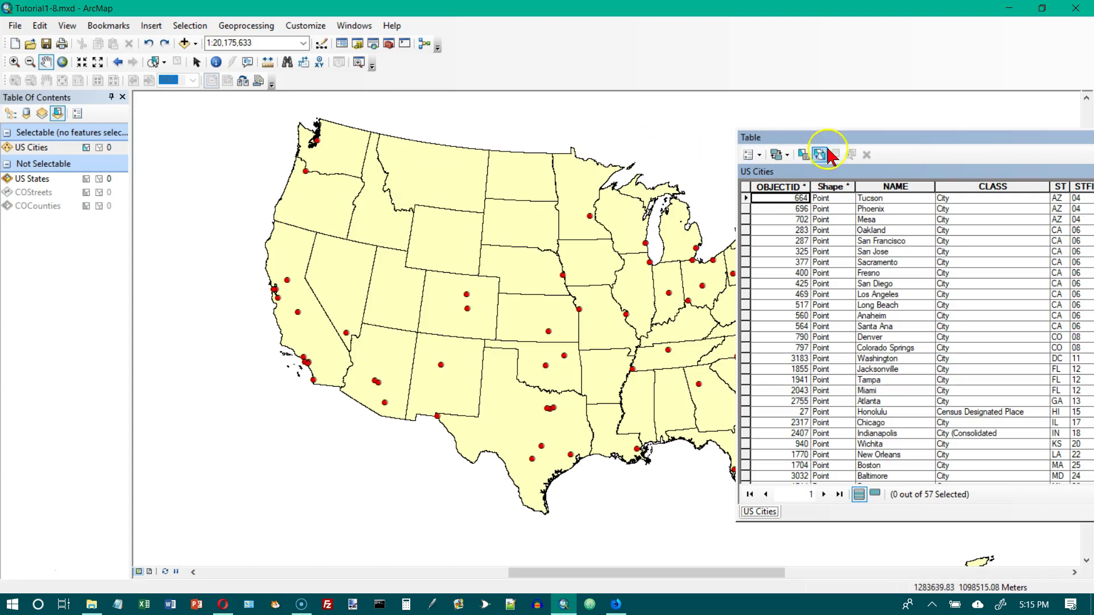
pyautogui.moveTo(852, 139); pyautogui.dragTo(1006, 133)
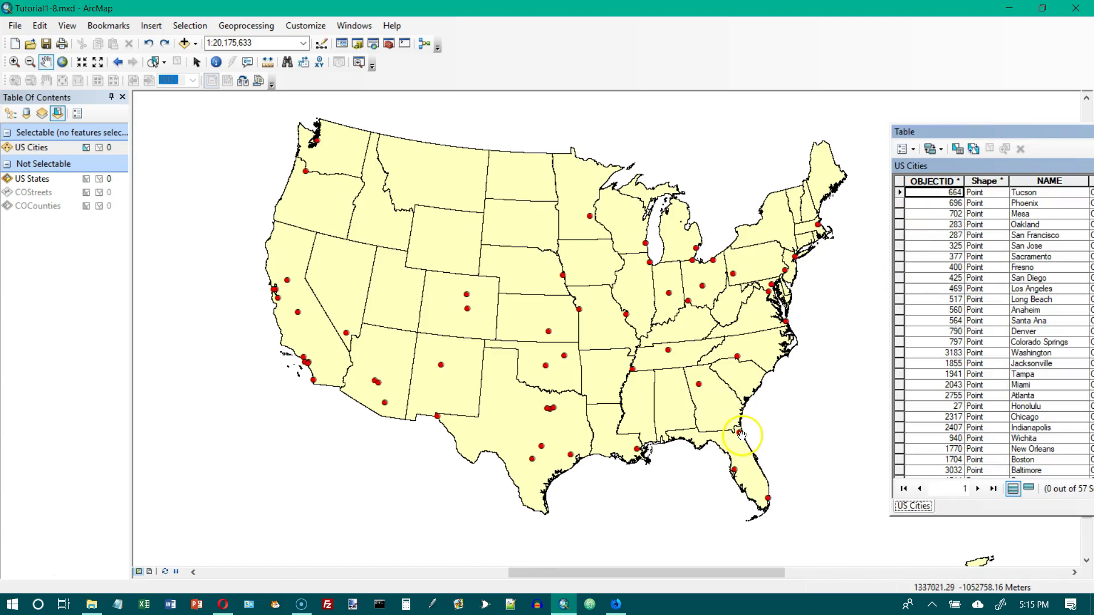
pyautogui.click(163, 63)
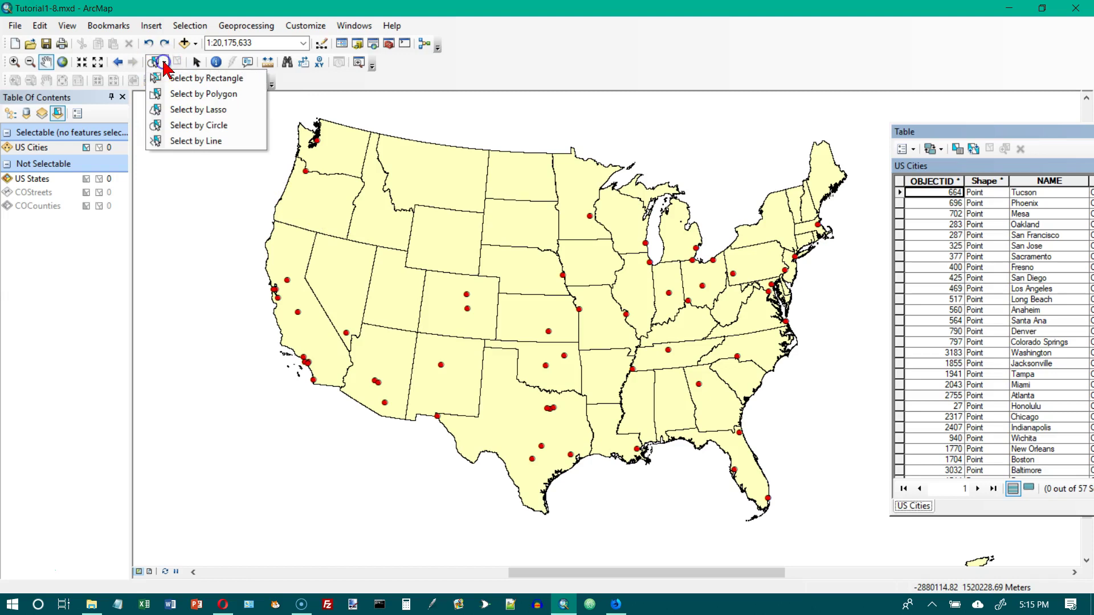
pyautogui.click(157, 67)
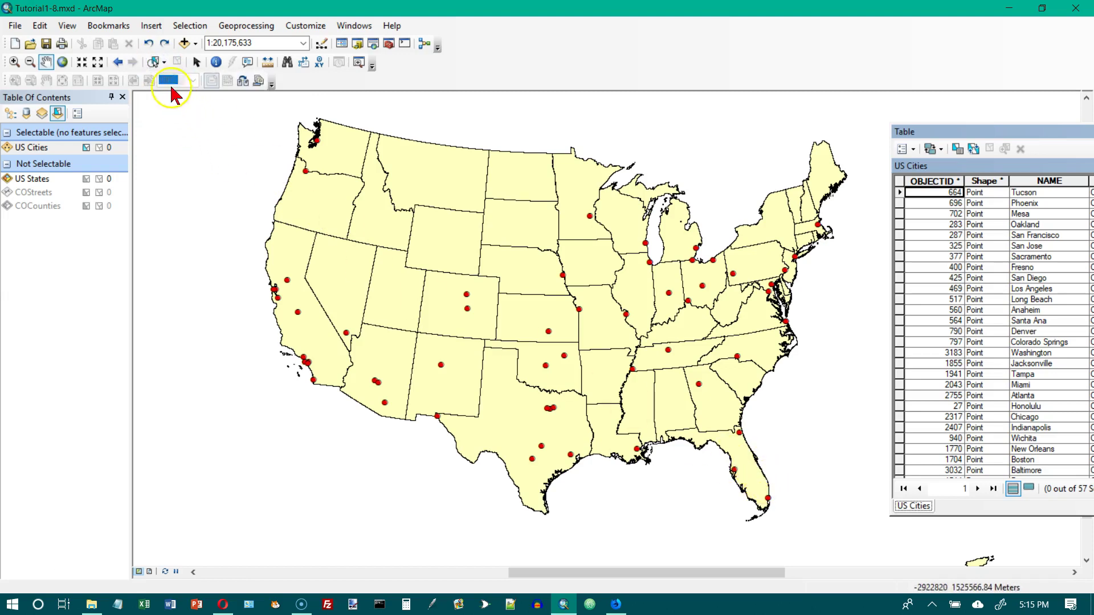
pyautogui.click(153, 62)
pyautogui.moveTo(750, 466); pyautogui.dragTo(737, 420)
# View only the selected Florida records in the US Cities table, and return to showing all records
pyautogui.moveTo(982, 137); pyautogui.dragTo(912, 128)
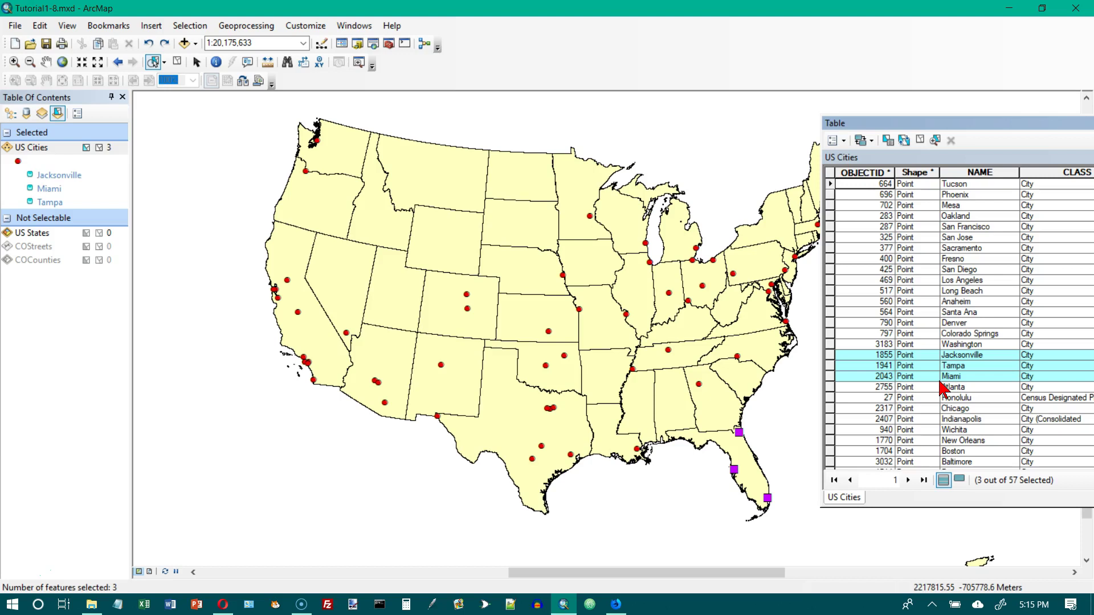
pyautogui.click(960, 482)
pyautogui.click(960, 482)
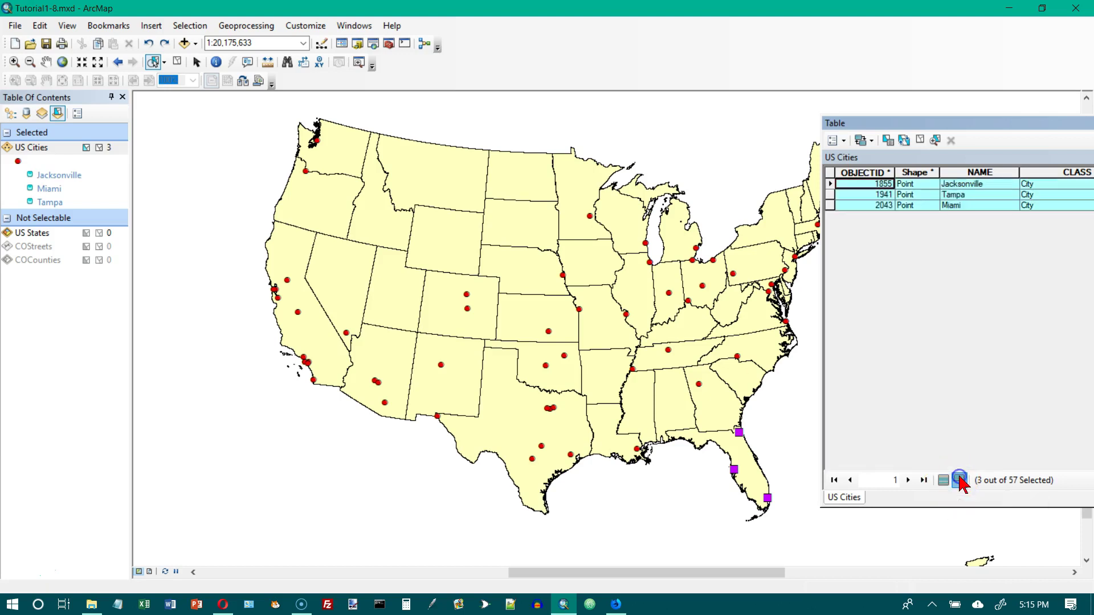
pyautogui.click(900, 308)
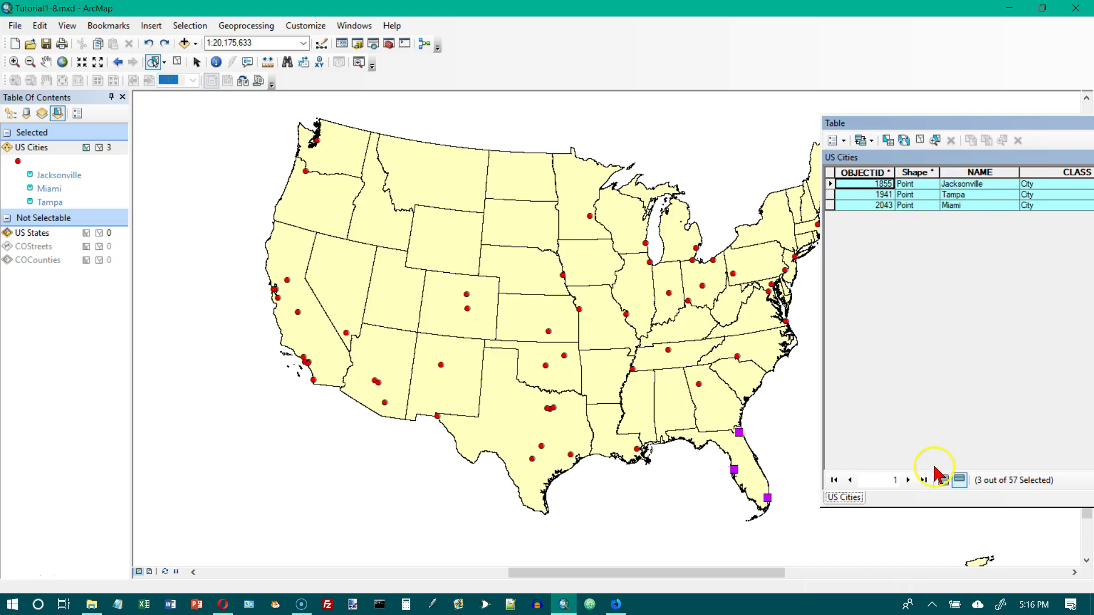
pyautogui.click(944, 481)
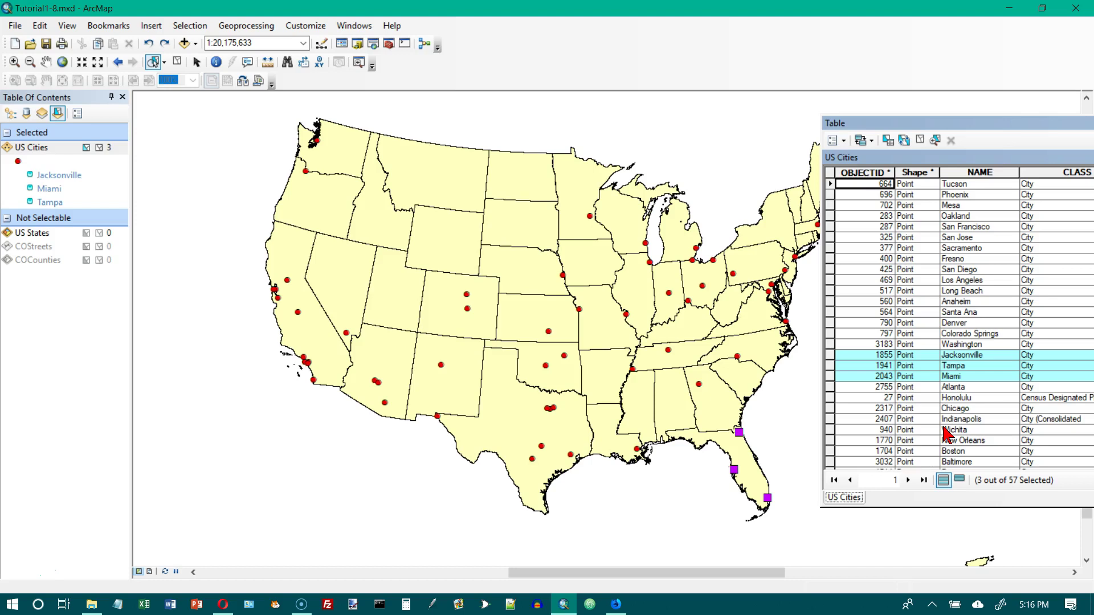
# Switch the US Cities selection to every city except the three Florida ones, and clear the selection
pyautogui.click(991, 361)
pyautogui.click(845, 141)
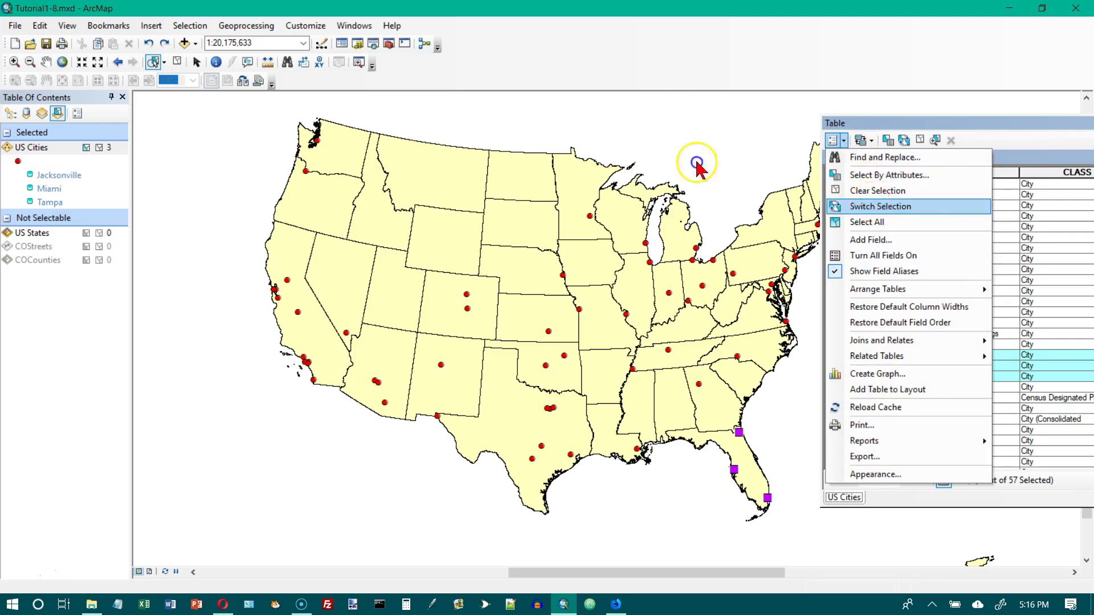
pyautogui.click(872, 206)
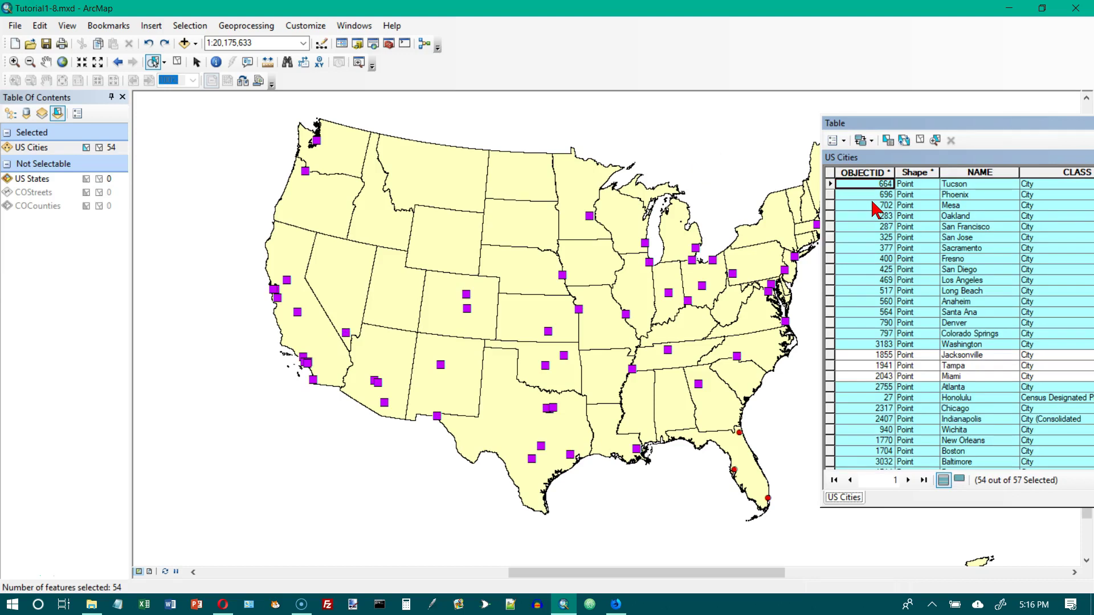
pyautogui.click(922, 148)
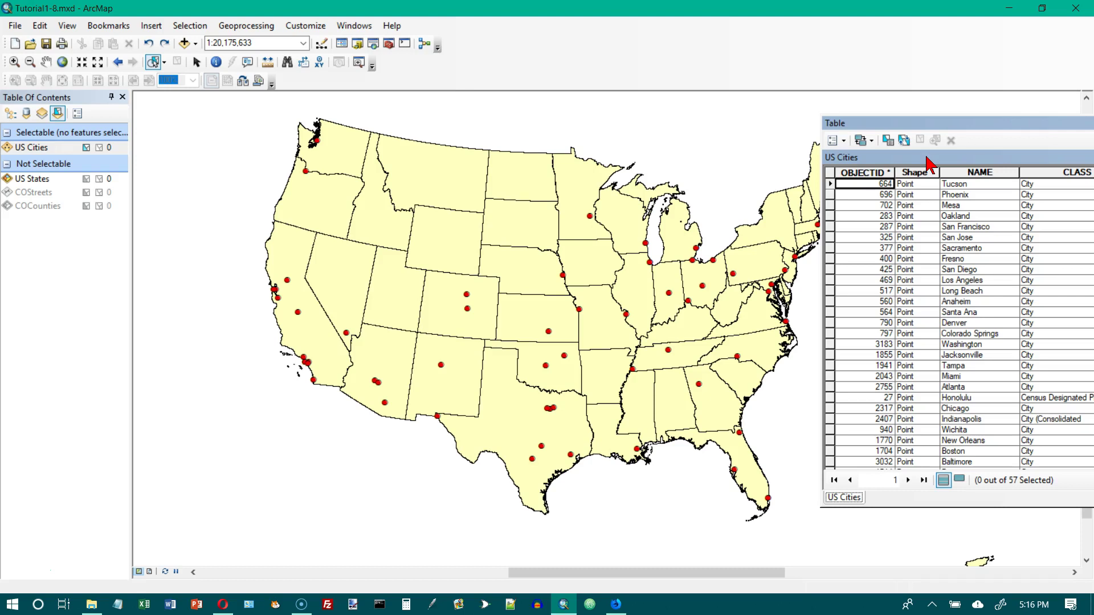
# Move the POP2000 field directly after the NAME field in the US Cities table
pyautogui.moveTo(1055, 124); pyautogui.dragTo(501, 114)
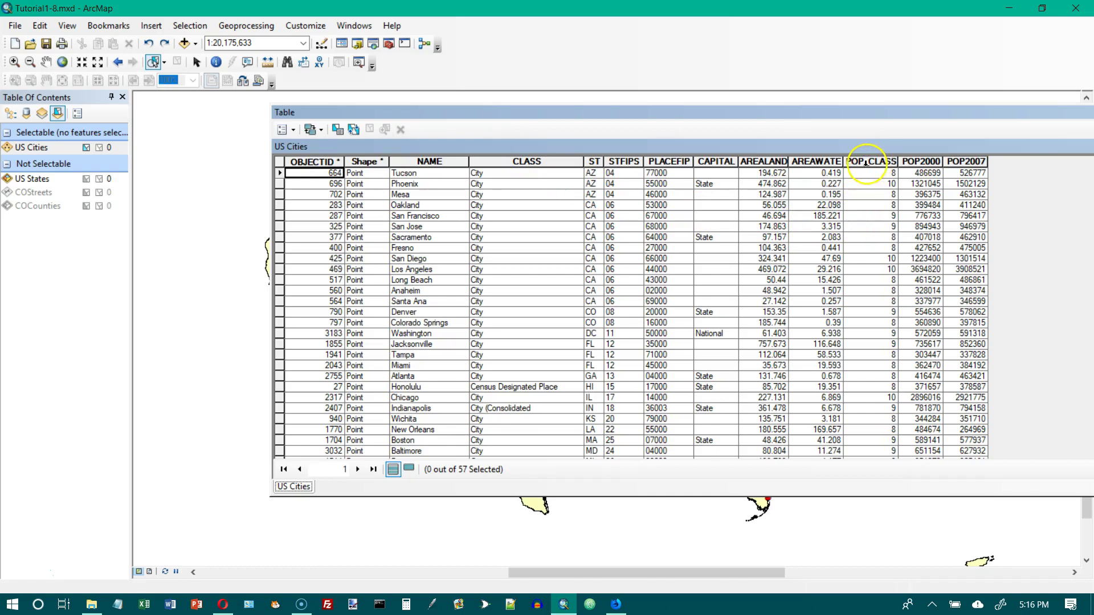
pyautogui.click(920, 162)
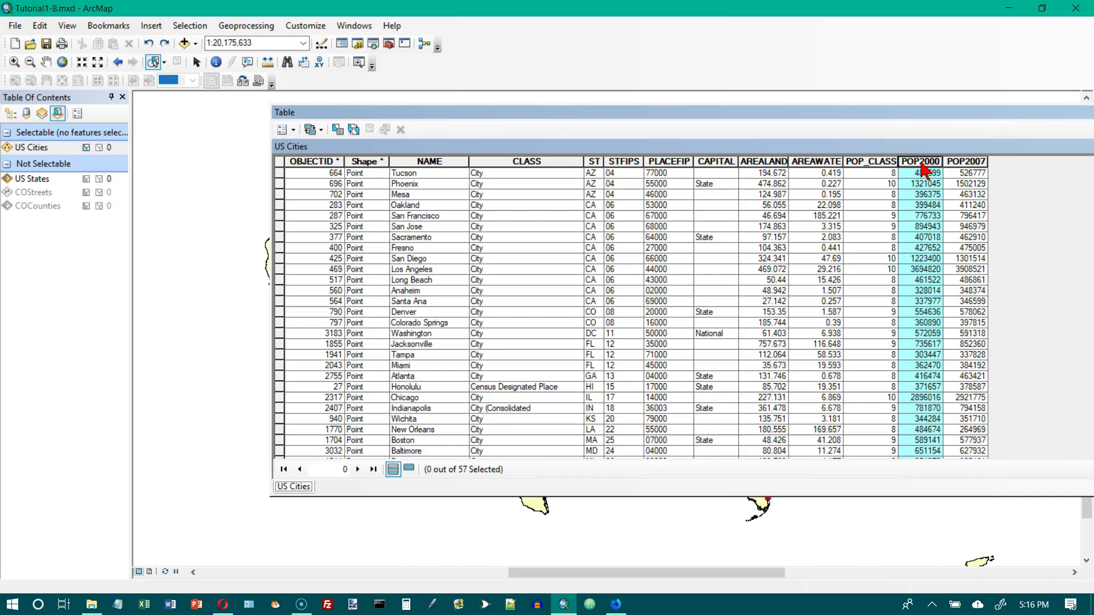
pyautogui.moveTo(922, 165); pyautogui.dragTo(475, 160)
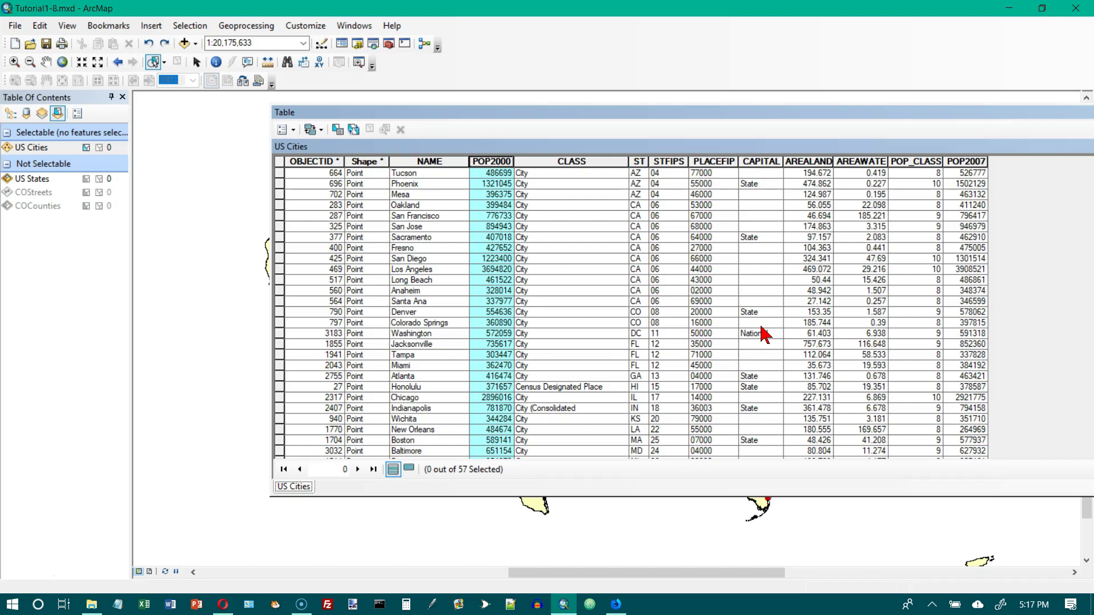
# Sort the US Cities table by the NAME field in ascending order
pyautogui.rightClick(425, 162)
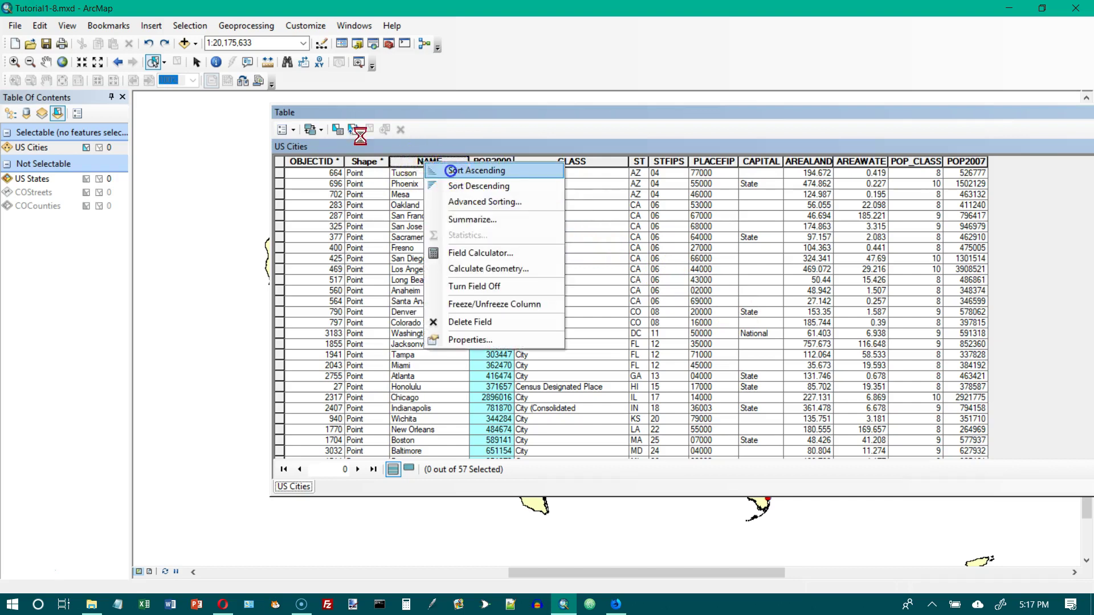
pyautogui.click(453, 171)
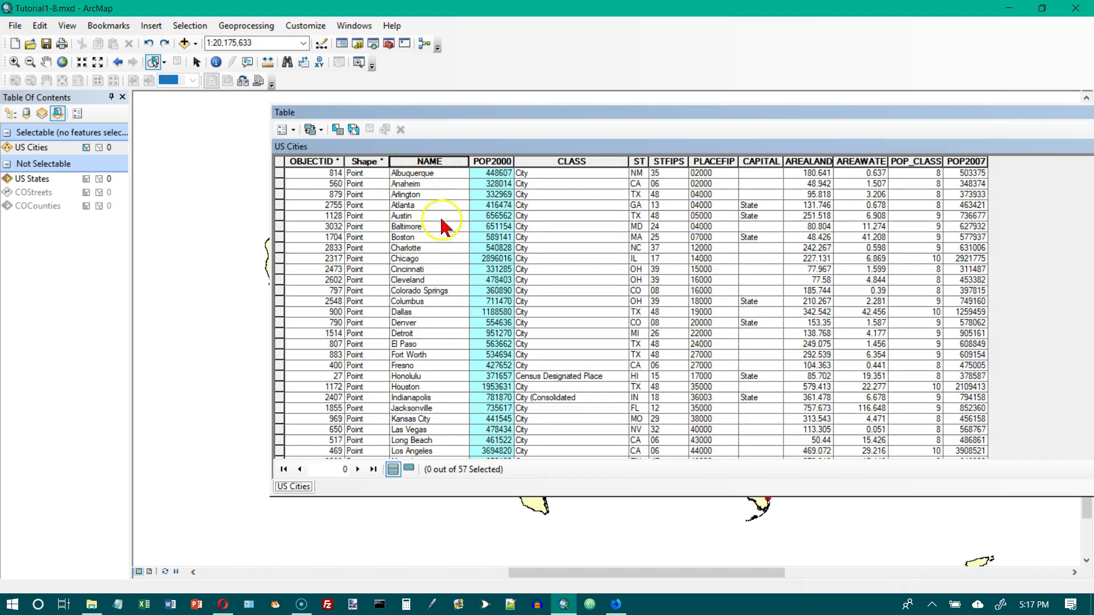
pyautogui.click(414, 376)
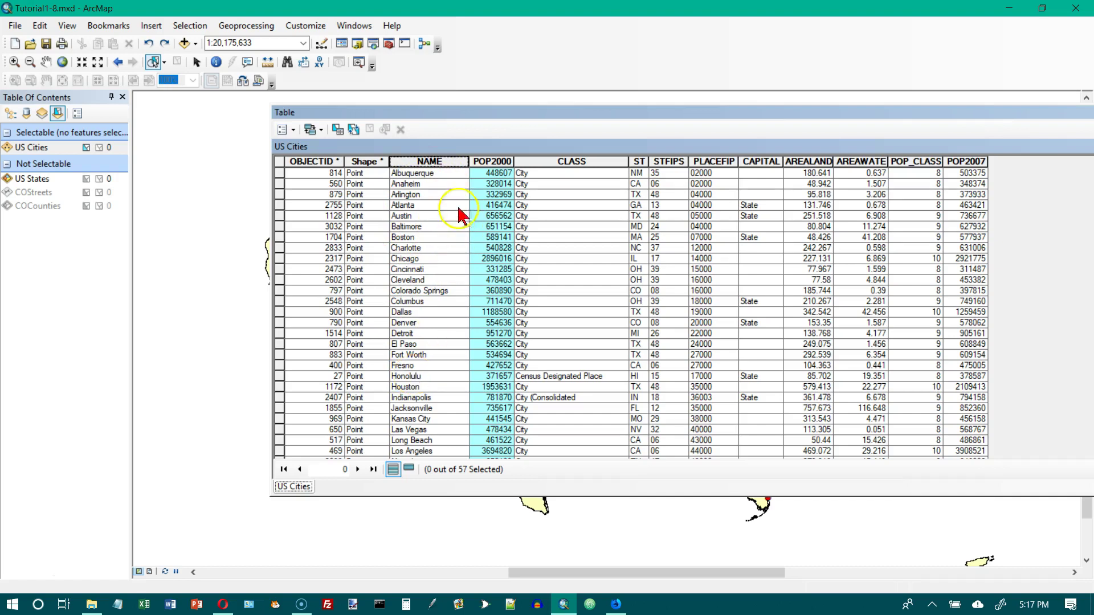
# Sort the US Cities table by the POP2000 field in descending order and look through the ranked cities
pyautogui.rightClick(501, 162)
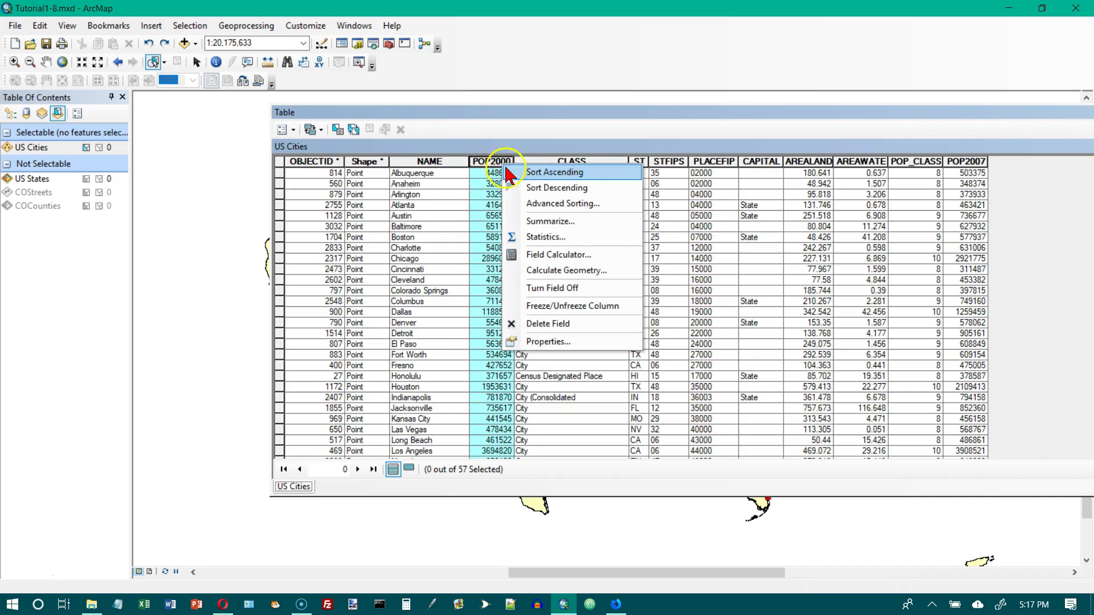
pyautogui.click(530, 189)
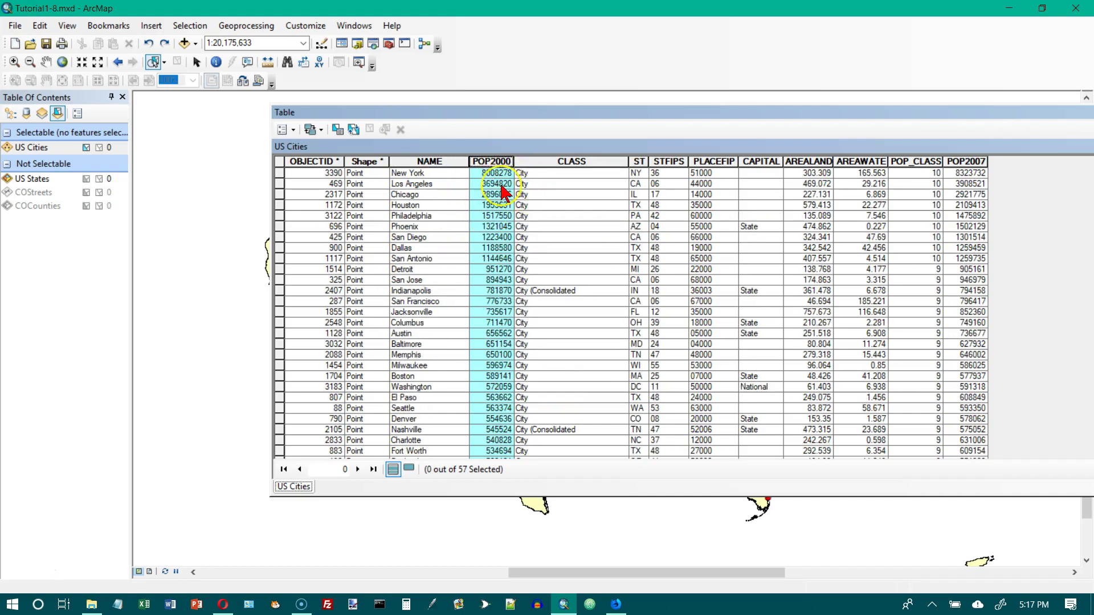
pyautogui.click(475, 196)
pyautogui.scroll(-8, 491, 245)
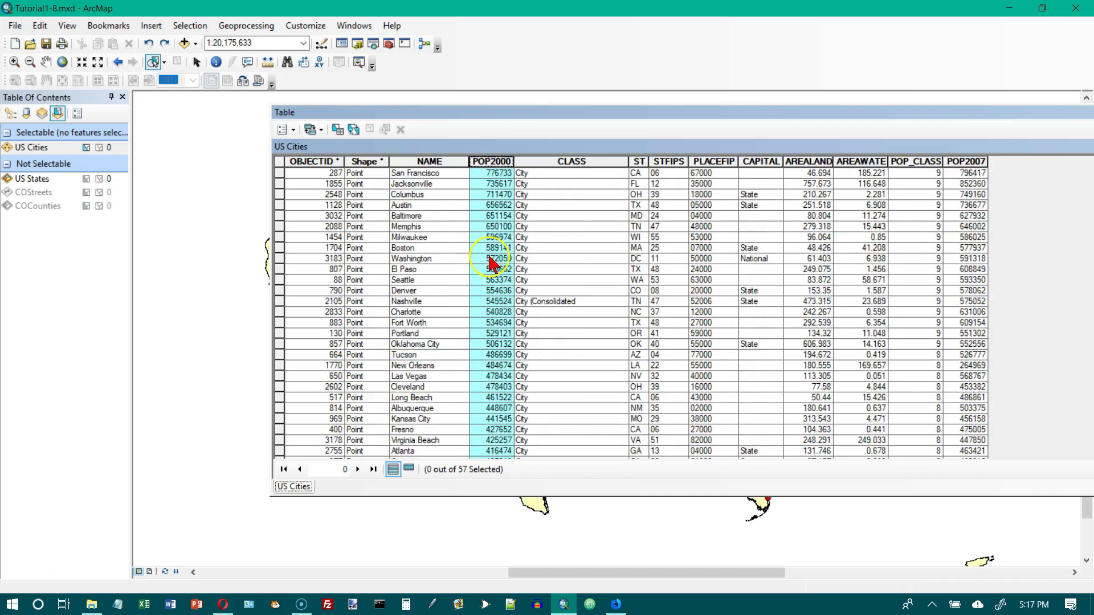
pyautogui.scroll(-2, 492, 262)
pyautogui.click(544, 451)
pyautogui.click(550, 401)
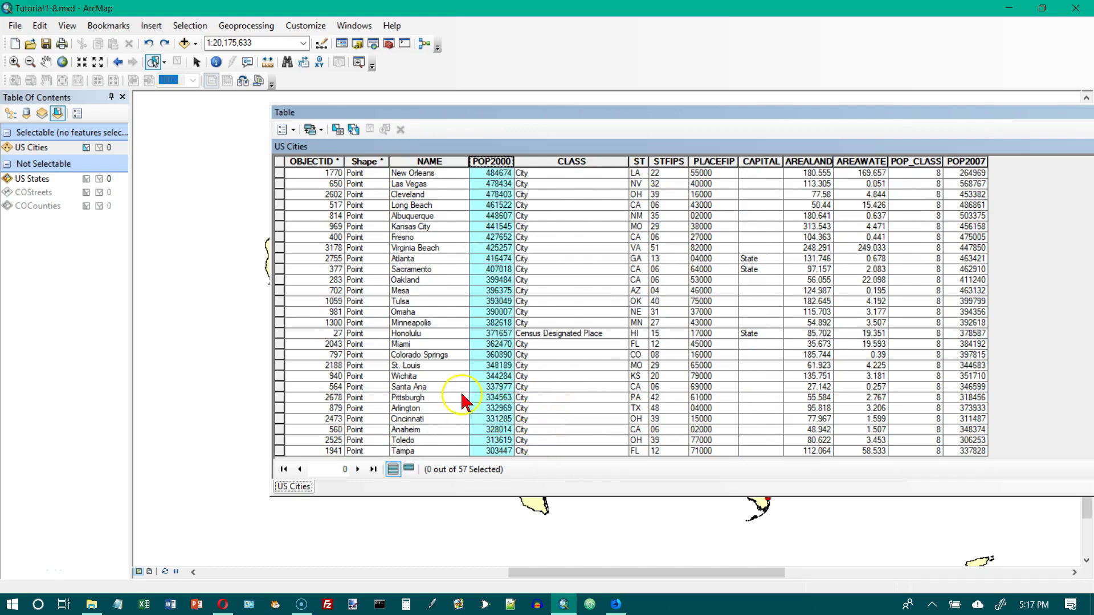
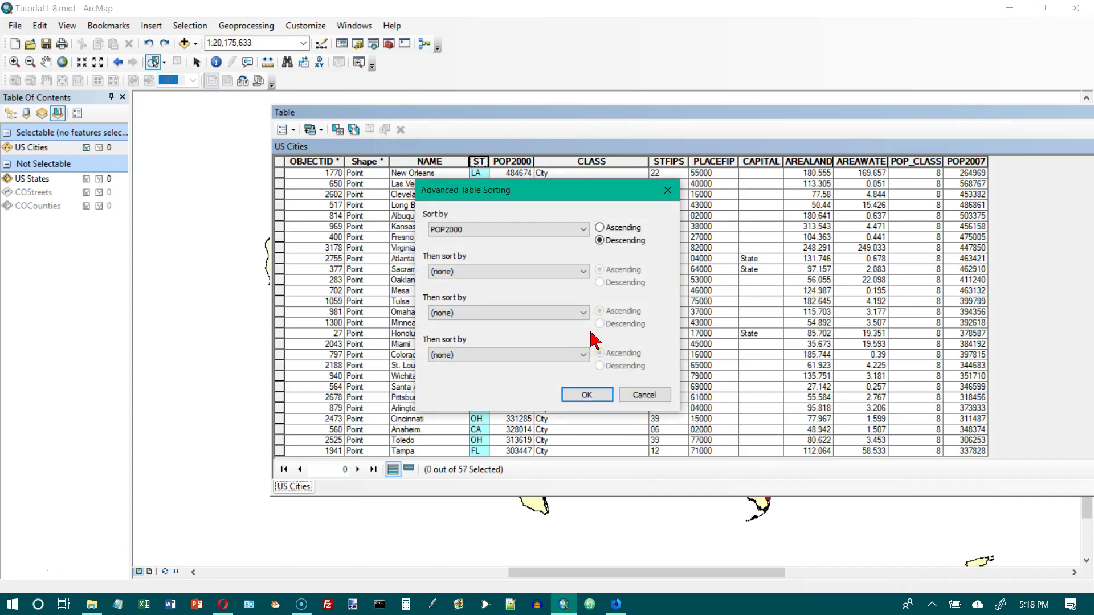
# Apply an advanced sort to the US Cities table by ST descending, then by POP2000 descending
pyautogui.click(581, 230)
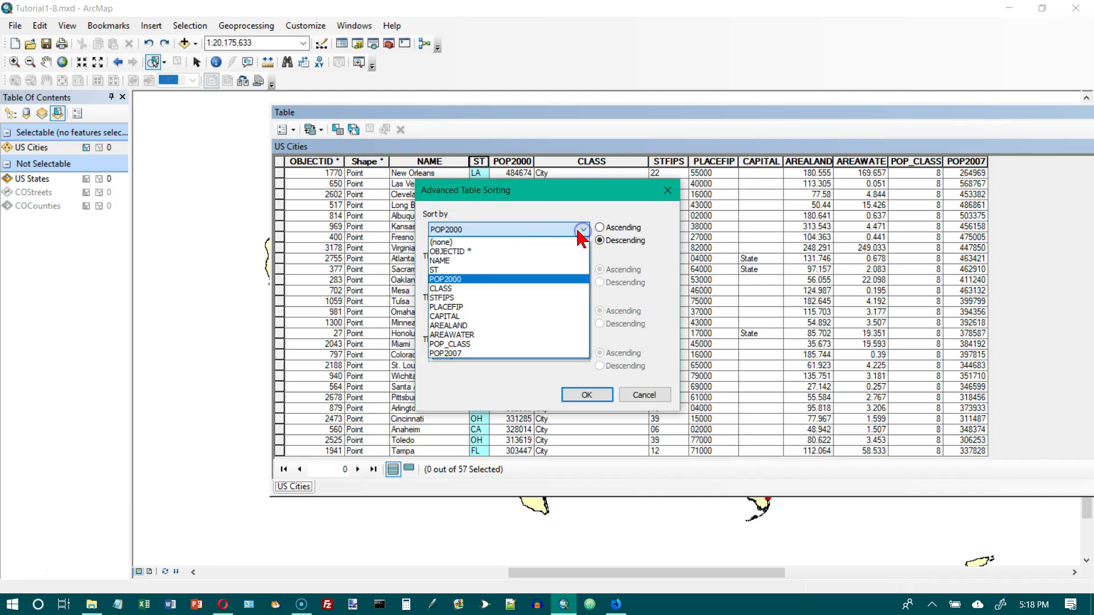
pyautogui.click(456, 269)
pyautogui.click(583, 272)
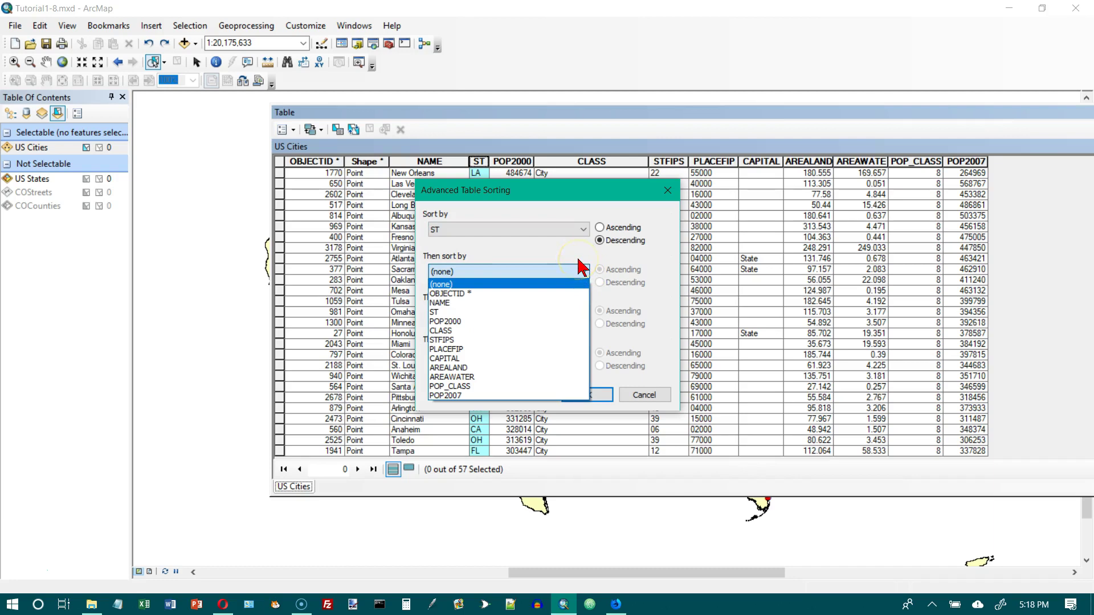
pyautogui.moveTo(546, 280); pyautogui.dragTo(503, 322)
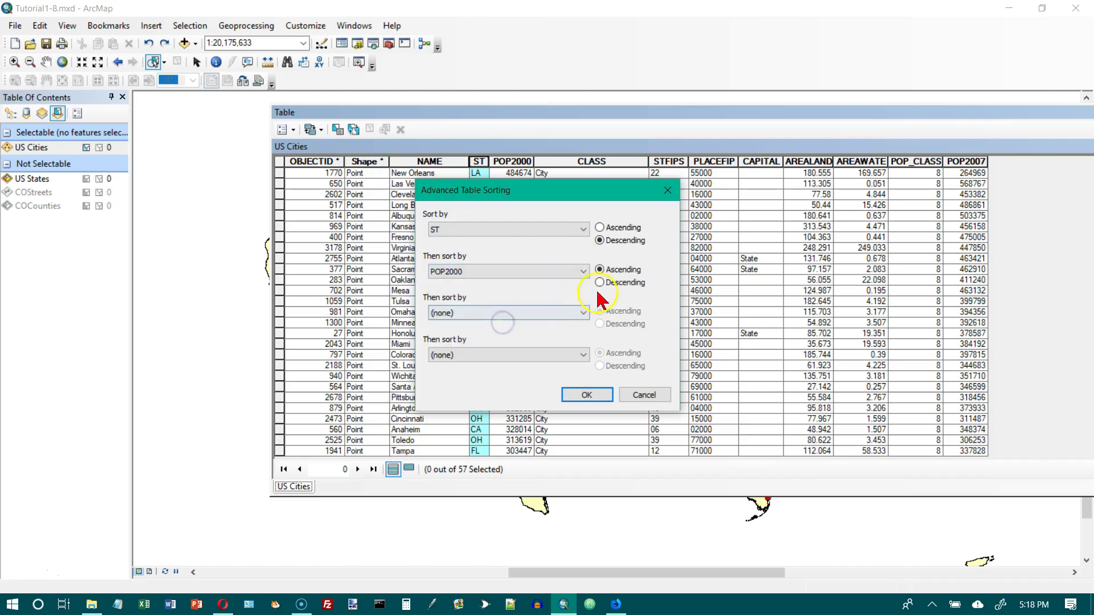
pyautogui.moveTo(603, 282); pyautogui.dragTo(597, 288)
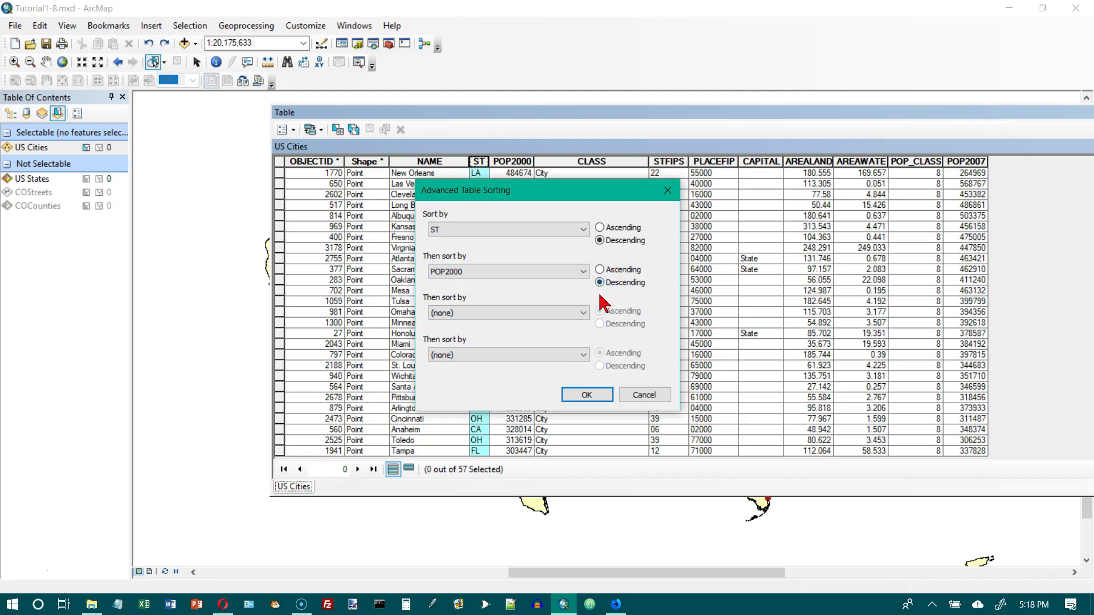
pyautogui.click(587, 395)
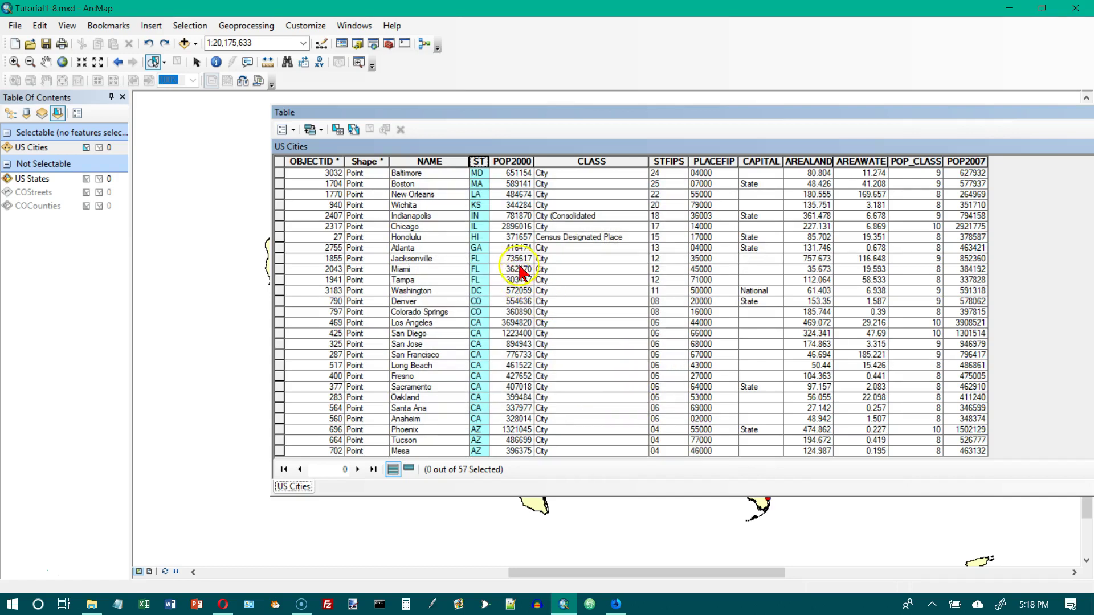
# Change the advanced sort of the US Cities table so that ST is sorted in ascending order
pyautogui.scroll(10, 520, 270)
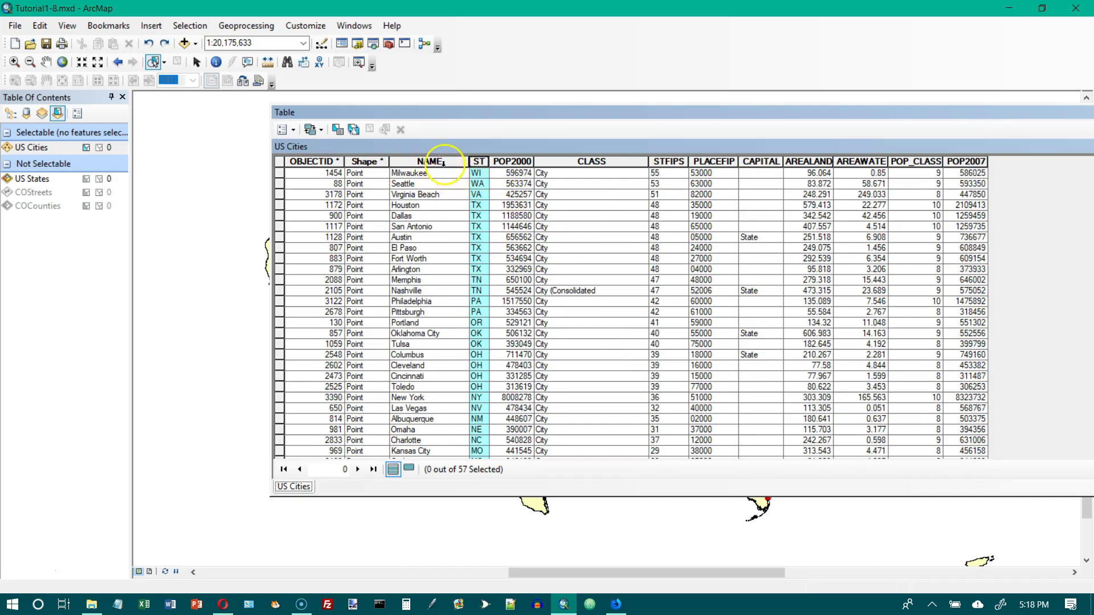
pyautogui.rightClick(478, 164)
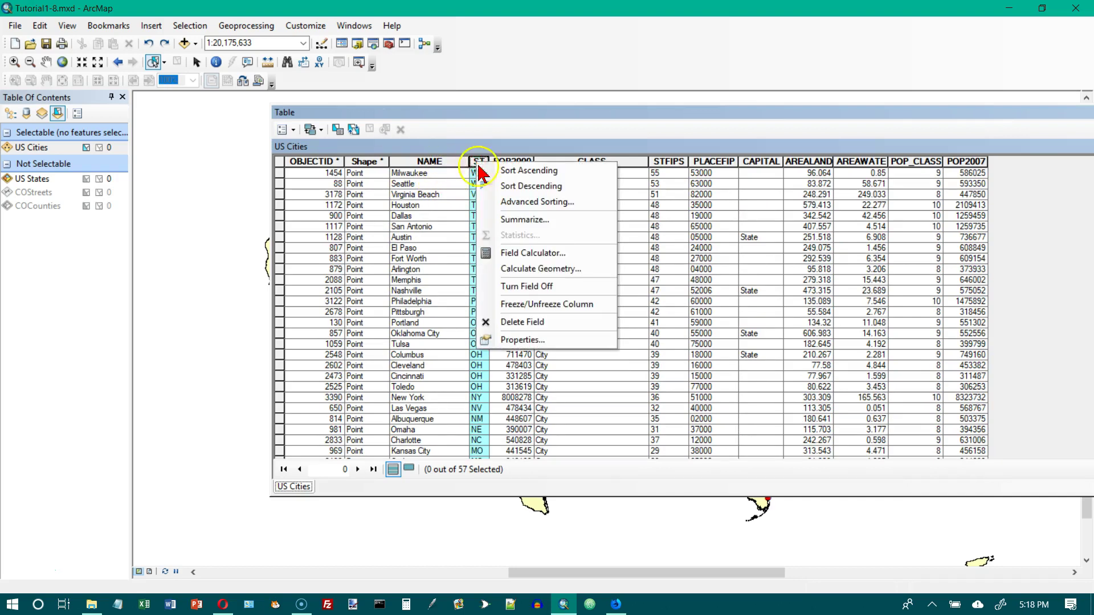
pyautogui.click(514, 202)
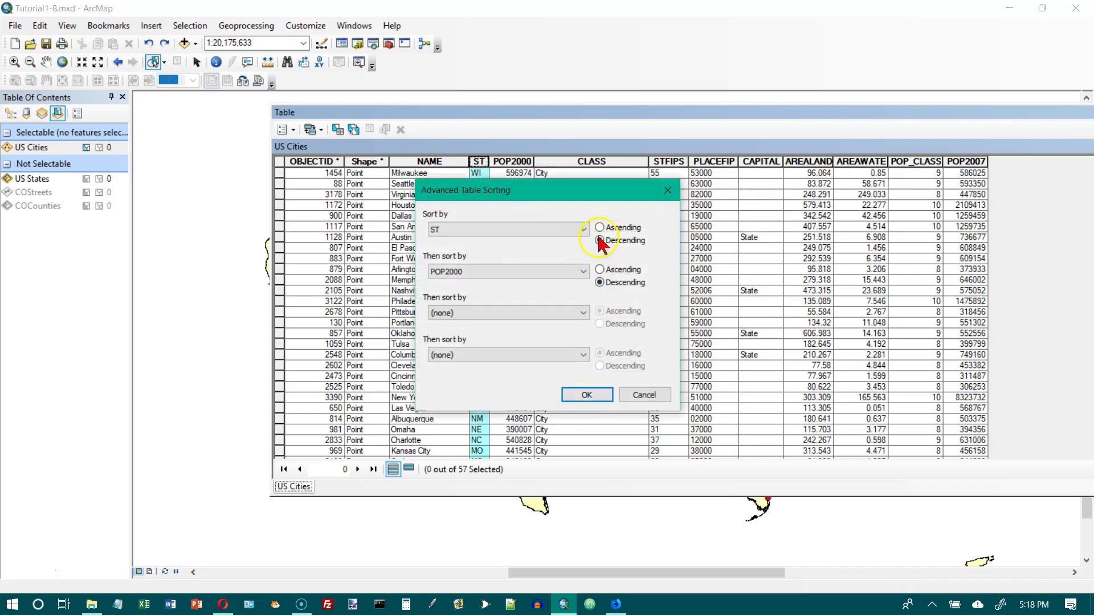
pyautogui.click(600, 226)
pyautogui.click(596, 395)
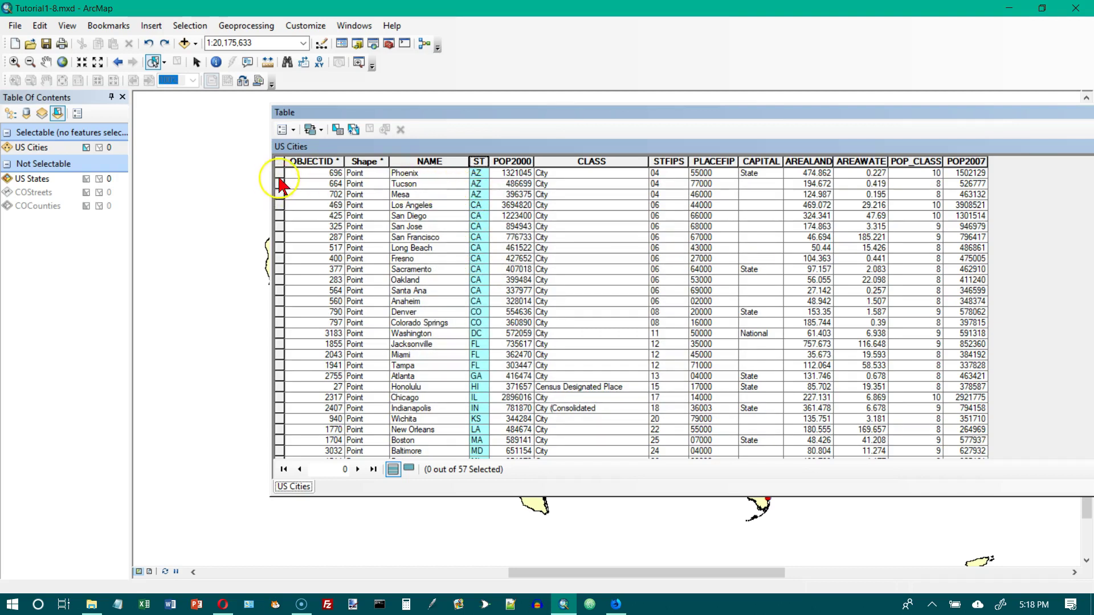
# Select the three Arizona records, then the ten California records instead, and close the US Cities table to view the map
pyautogui.moveTo(280, 174); pyautogui.dragTo(280, 195)
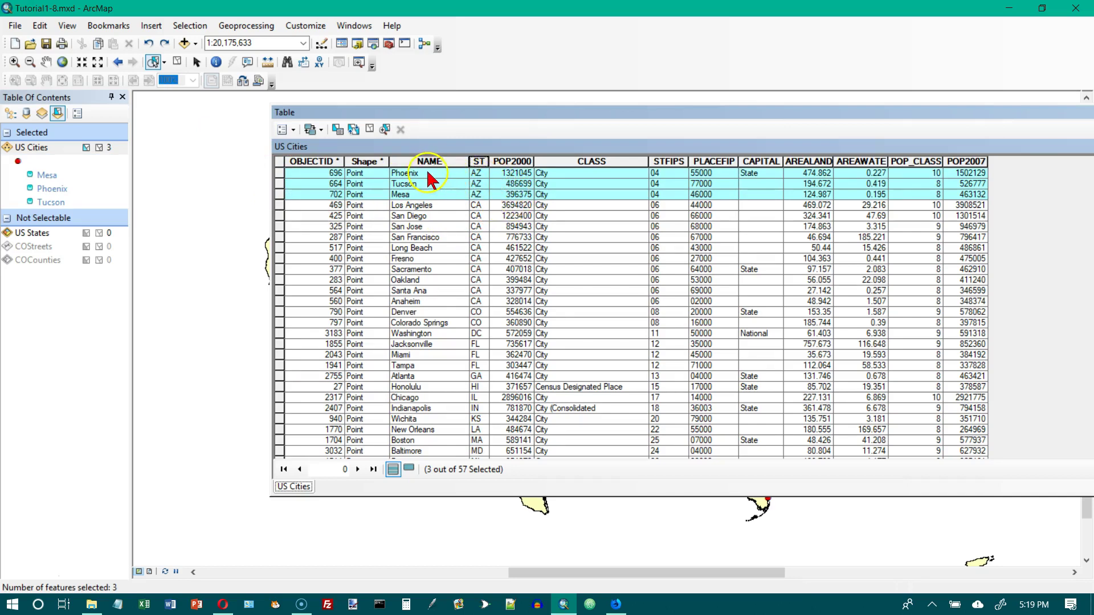
pyautogui.click(281, 207)
pyautogui.moveTo(281, 206); pyautogui.dragTo(286, 298)
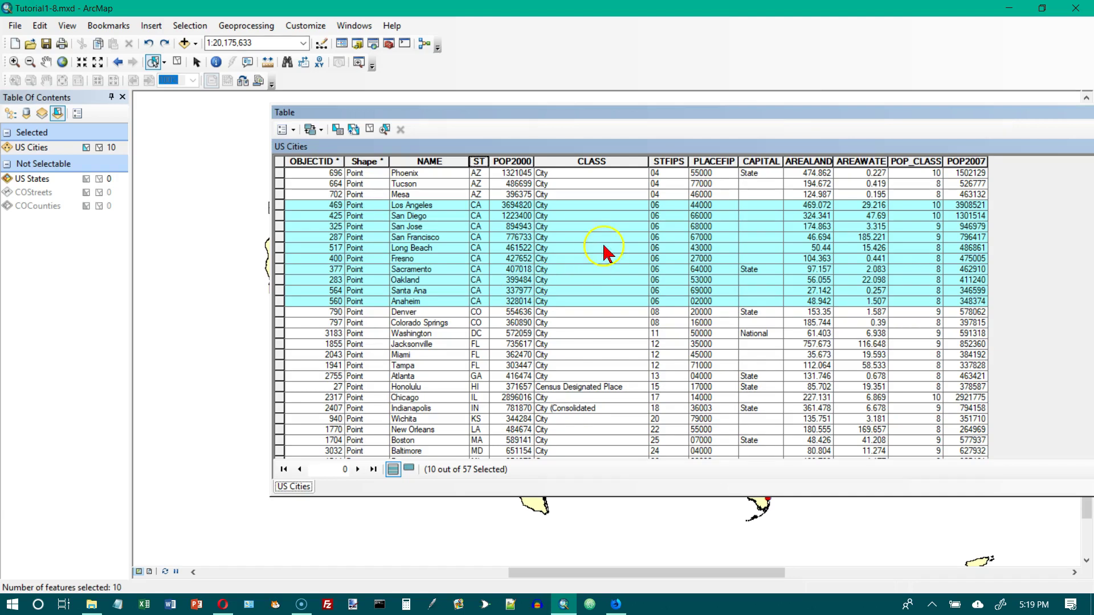
pyautogui.moveTo(745, 111); pyautogui.dragTo(547, 113)
pyautogui.click(884, 111)
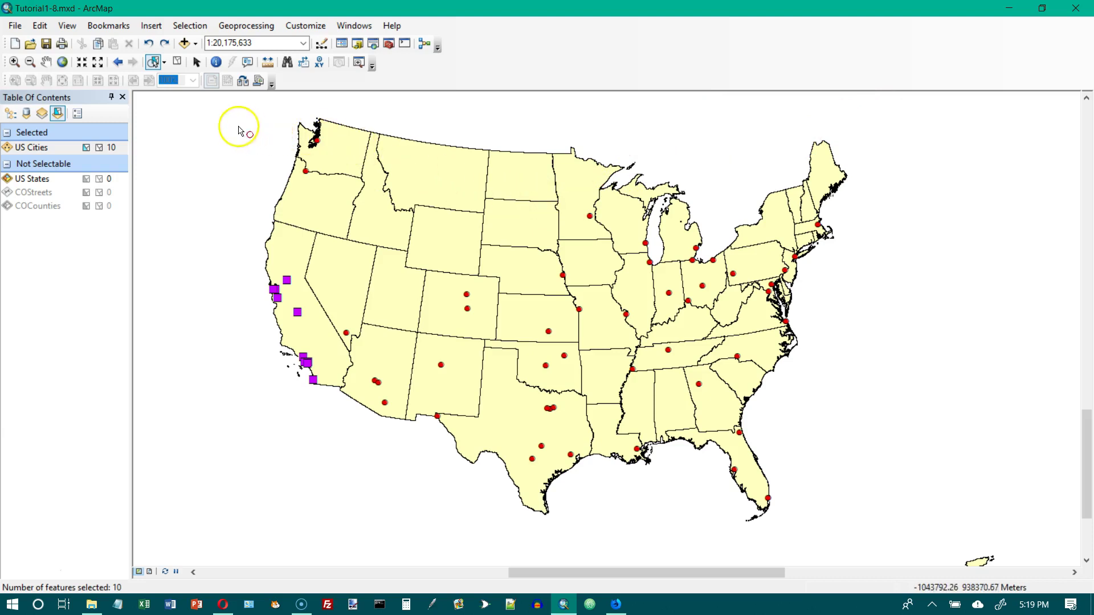
# Clear the selected cities and restore the bookmarked map view of the contiguous states
pyautogui.click(177, 62)
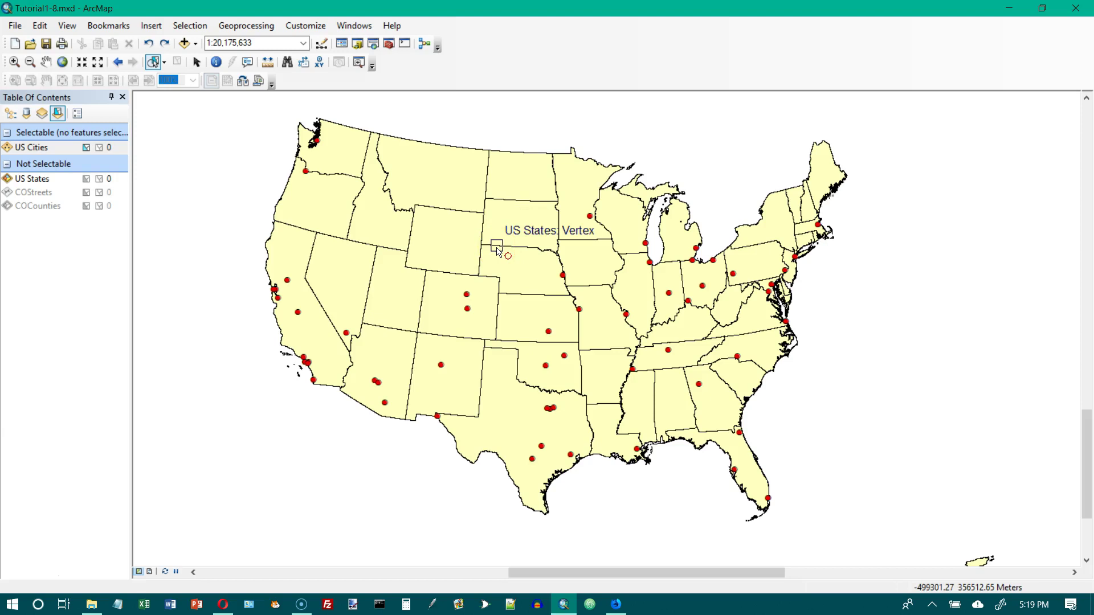
pyautogui.click(108, 26)
pyautogui.click(136, 75)
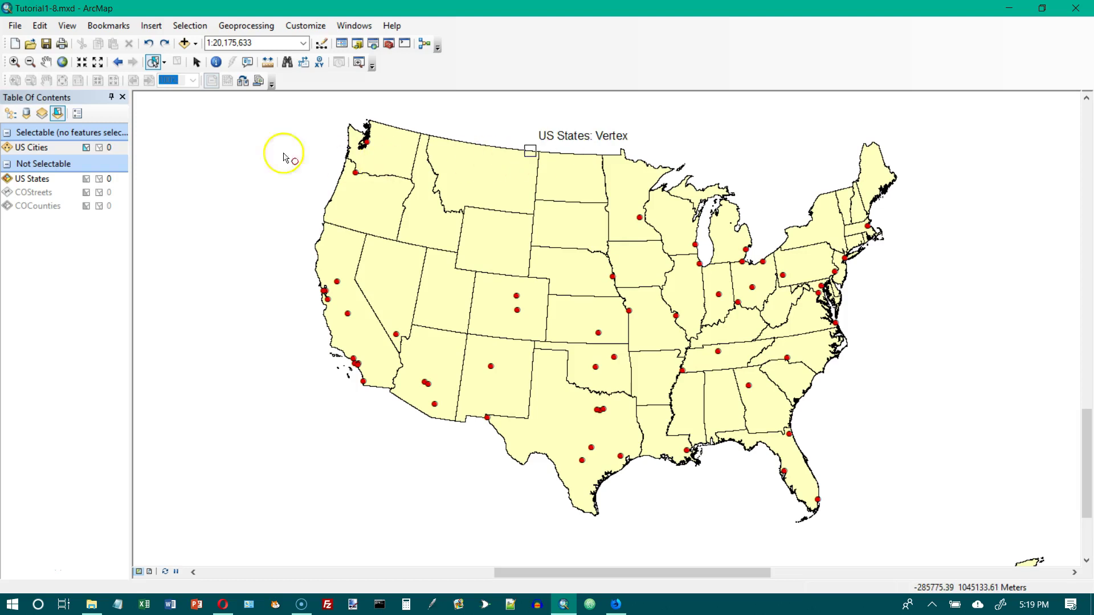
# Make US States the only selectable layer and look over the available interactive selection shapes
pyautogui.rightClick(35, 179)
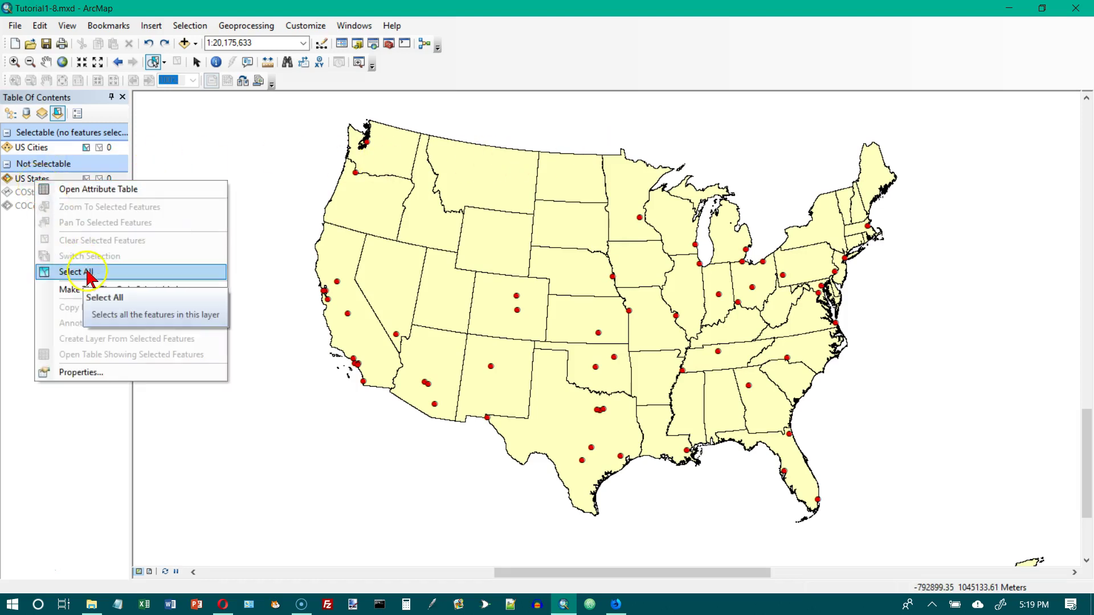
pyautogui.click(95, 290)
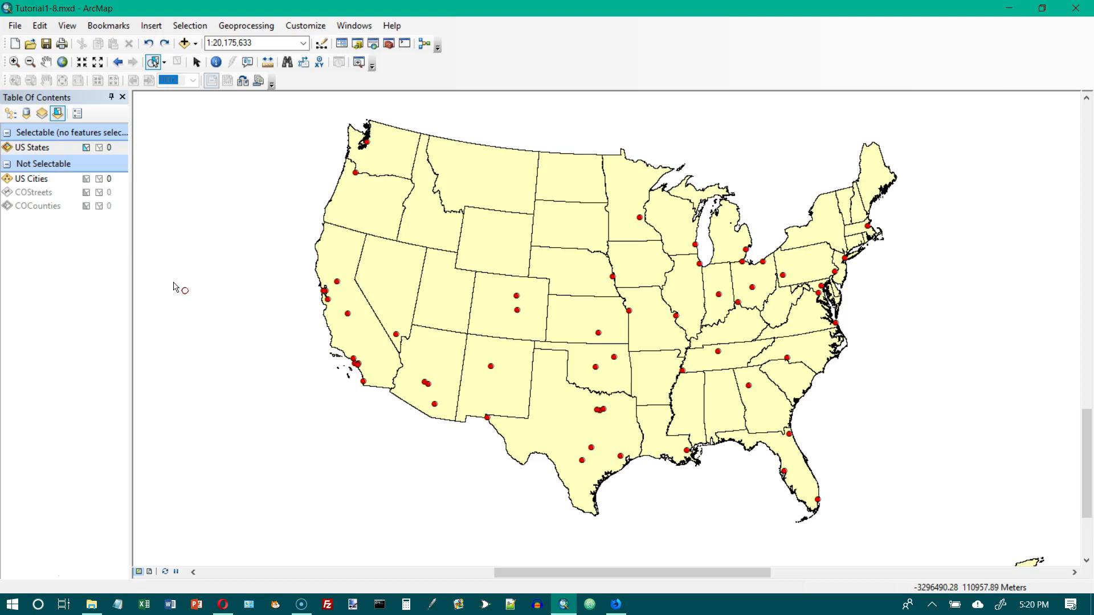
pyautogui.click(164, 63)
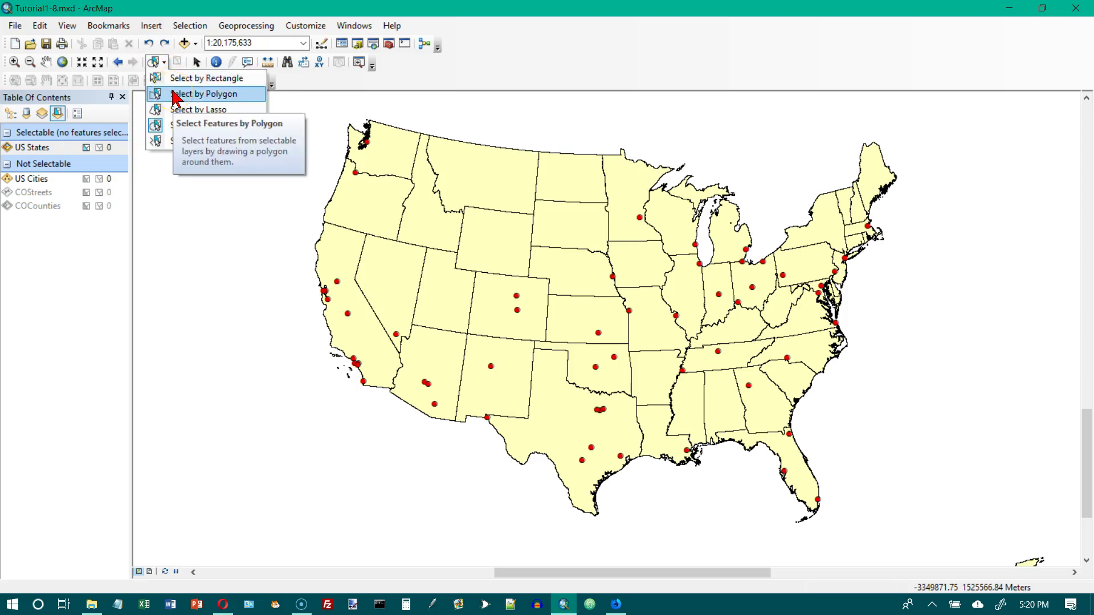
pyautogui.click(155, 63)
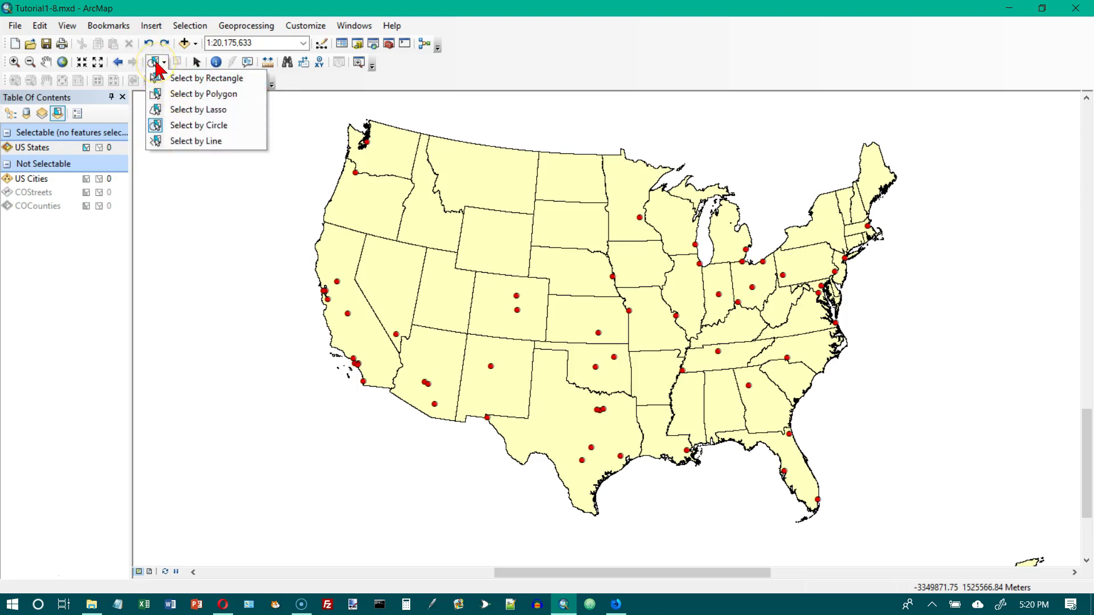
pyautogui.click(171, 78)
# Select Texas on the map, replace it with New Mexico, and add Texas, Oklahoma, Louisiana and Arkansas to the selection
pyautogui.click(566, 419)
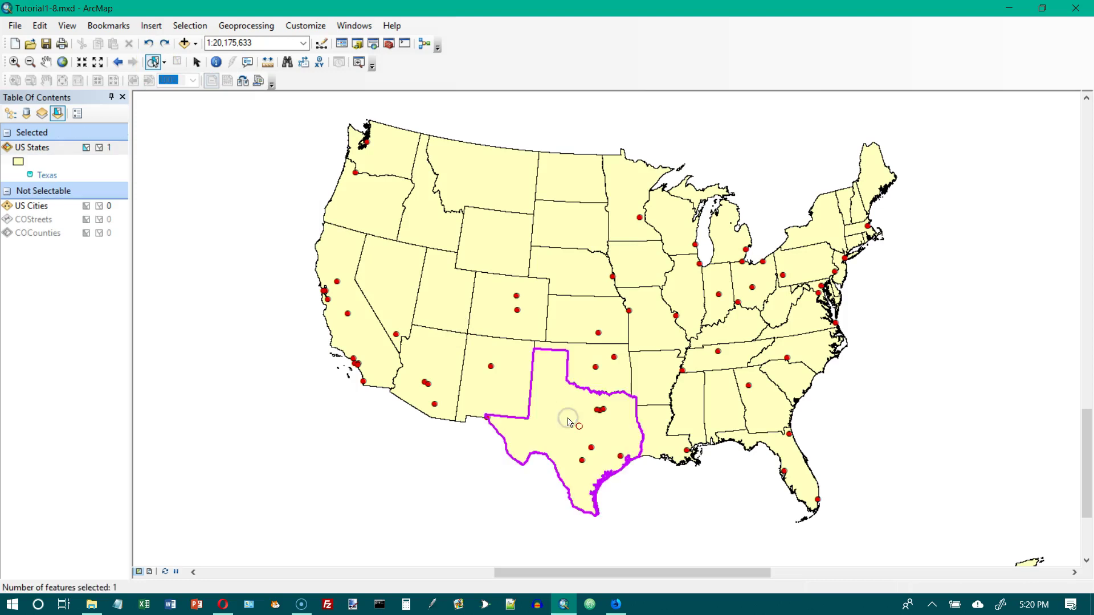
pyautogui.click(500, 387)
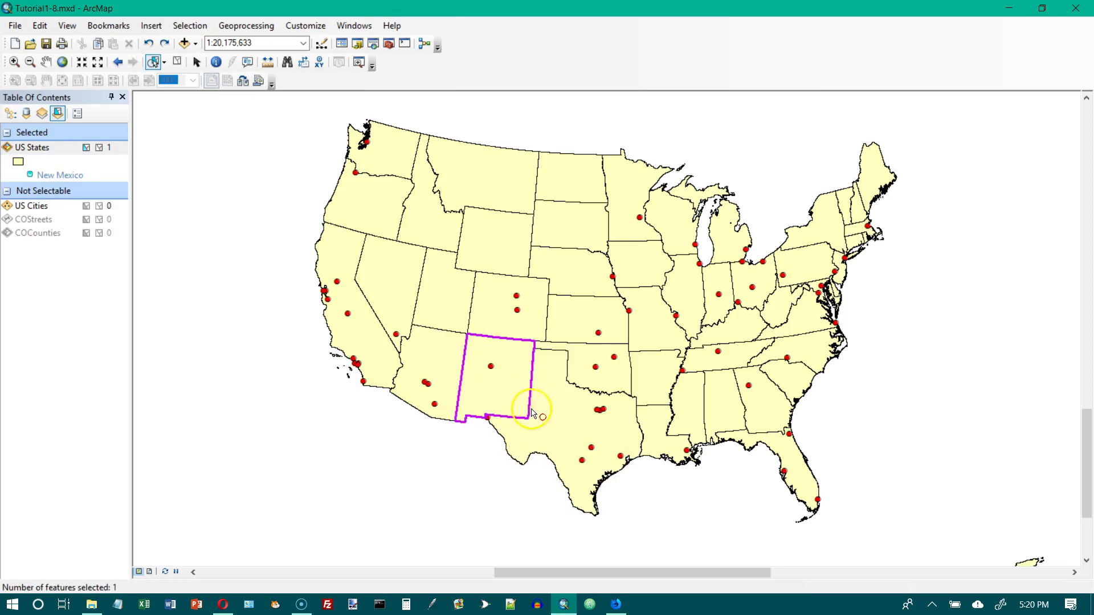
pyautogui.keyDown('shift'); pyautogui.click(549, 416); pyautogui.keyUp('shift')
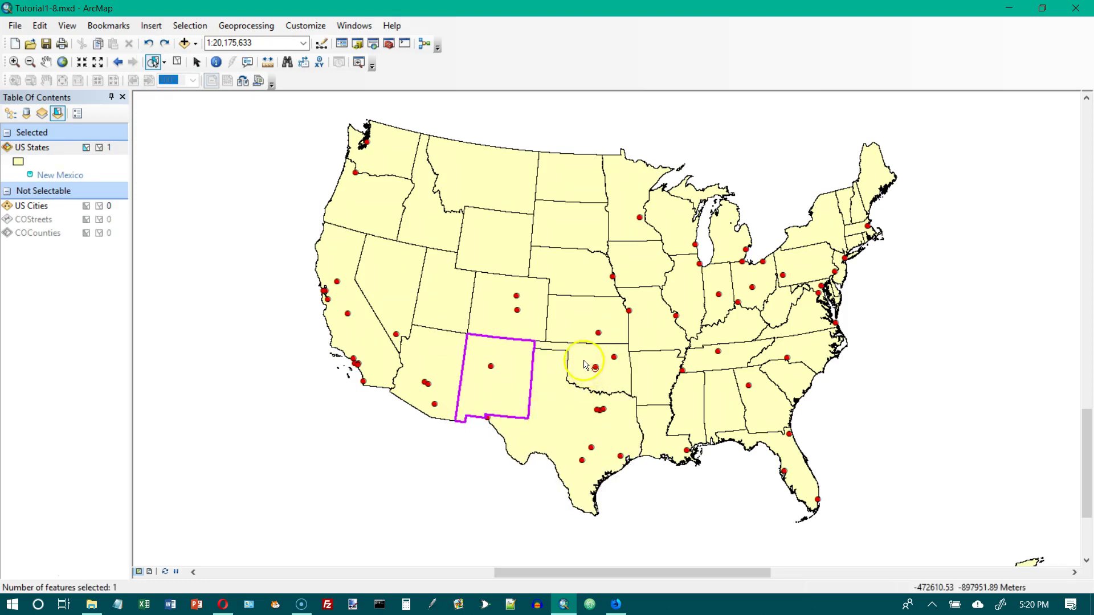
pyautogui.keyDown('shift'); pyautogui.click(584, 361); pyautogui.keyUp('shift')
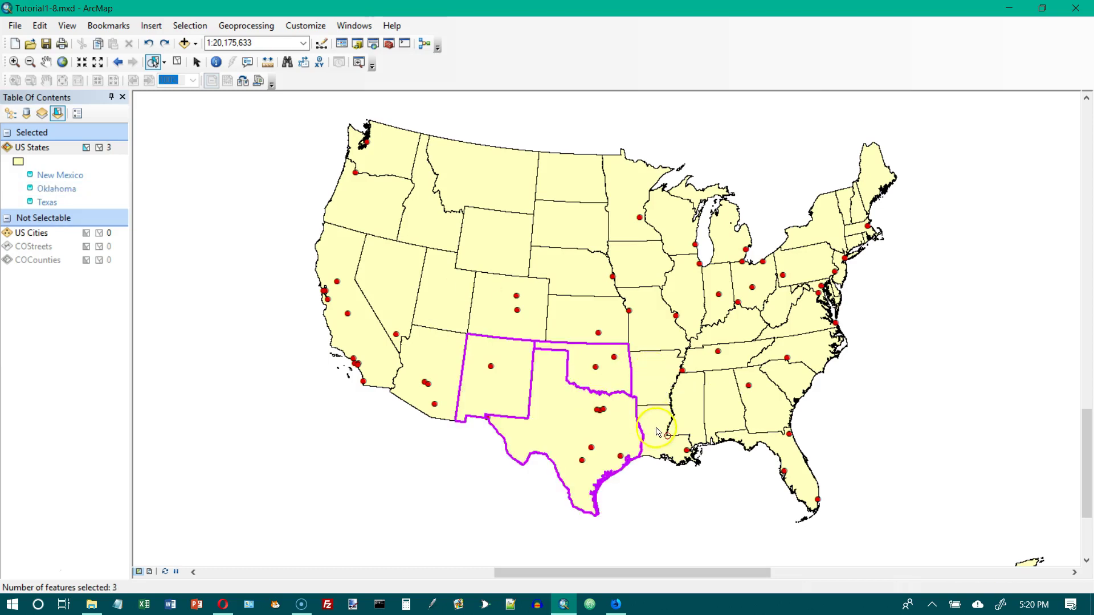
pyautogui.keyDown('shift'); pyautogui.click(657, 432); pyautogui.keyUp('shift')
pyautogui.keyDown('shift'); pyautogui.click(655, 401); pyautogui.keyUp('shift')
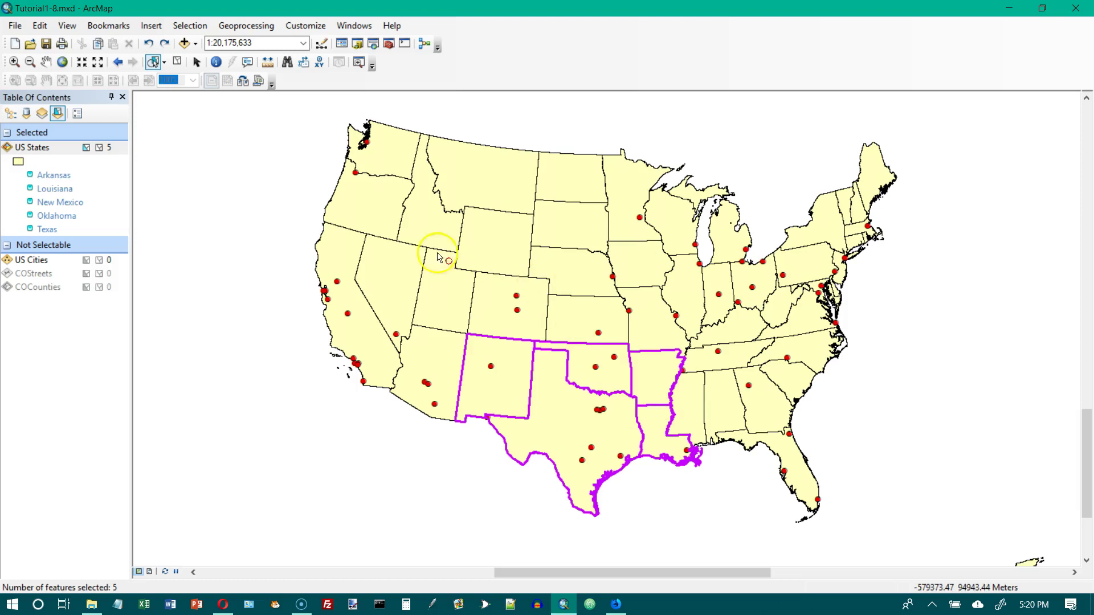
# Open the US States attribute table, then narrow its window and reposition it beside the list of selected states
pyautogui.rightClick(37, 150)
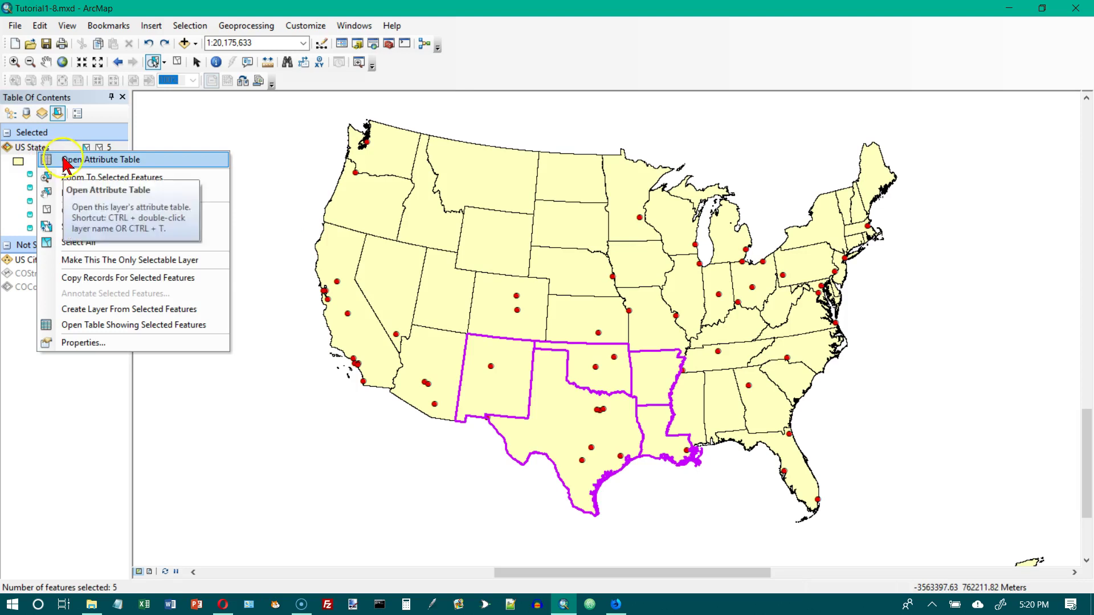
pyautogui.click(52, 159)
pyautogui.moveTo(191, 109); pyautogui.dragTo(440, 113)
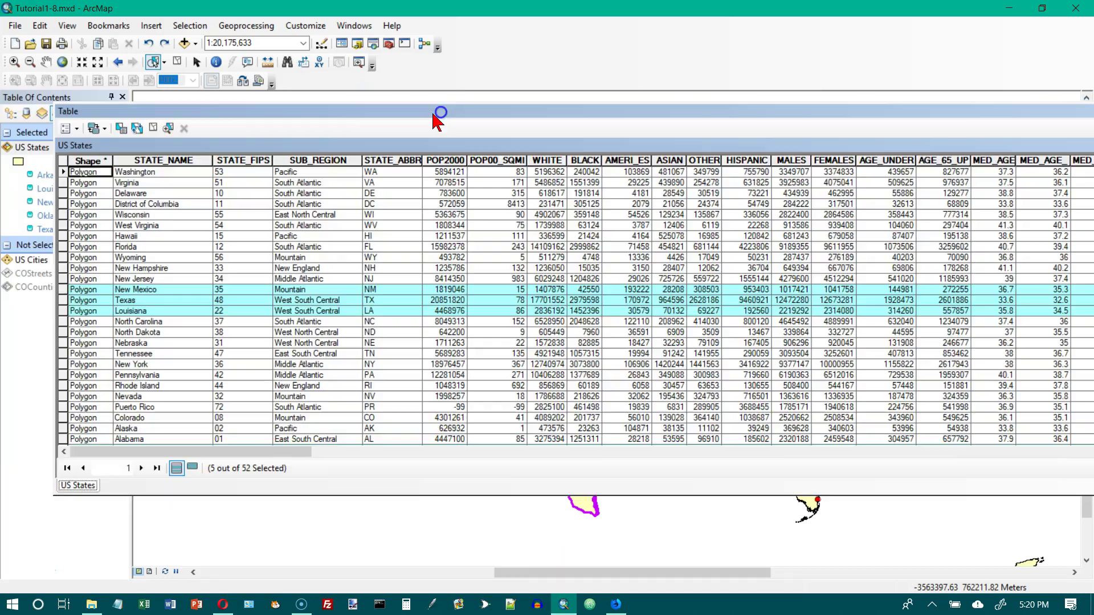
pyautogui.moveTo(57, 251); pyautogui.dragTo(307, 247)
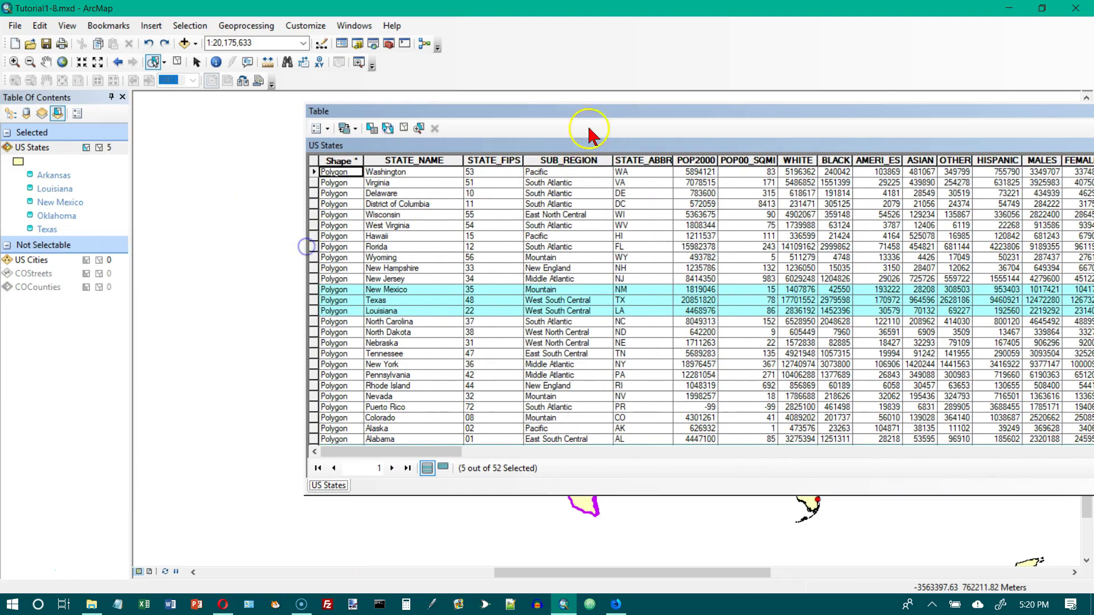
pyautogui.moveTo(598, 115); pyautogui.dragTo(495, 120)
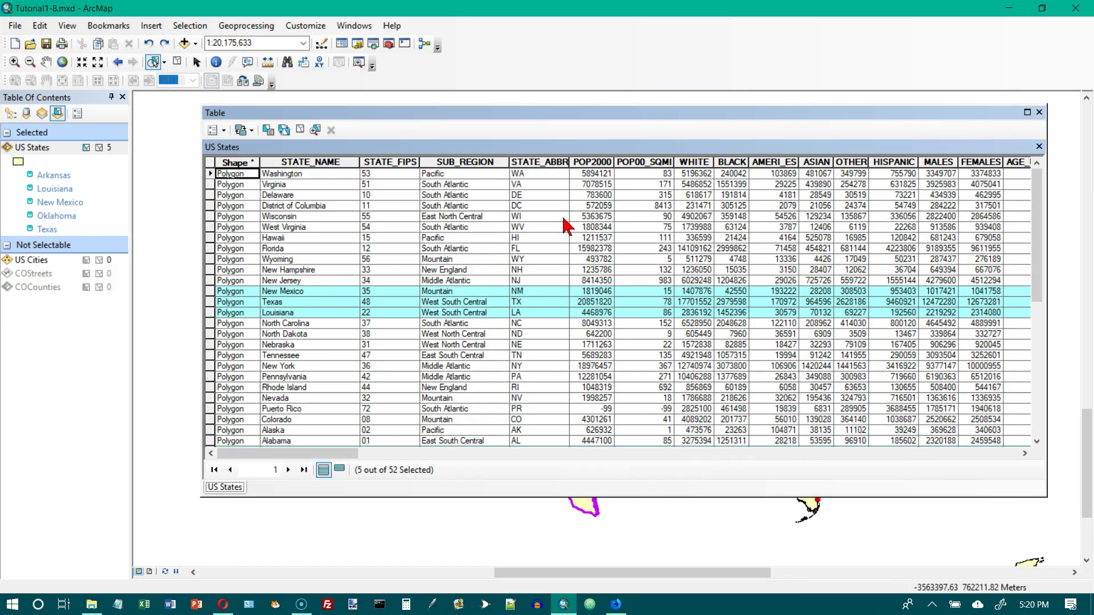
# Look across all the fields of the US States attribute table and locate the POP_2010 field
pyautogui.click(1011, 453)
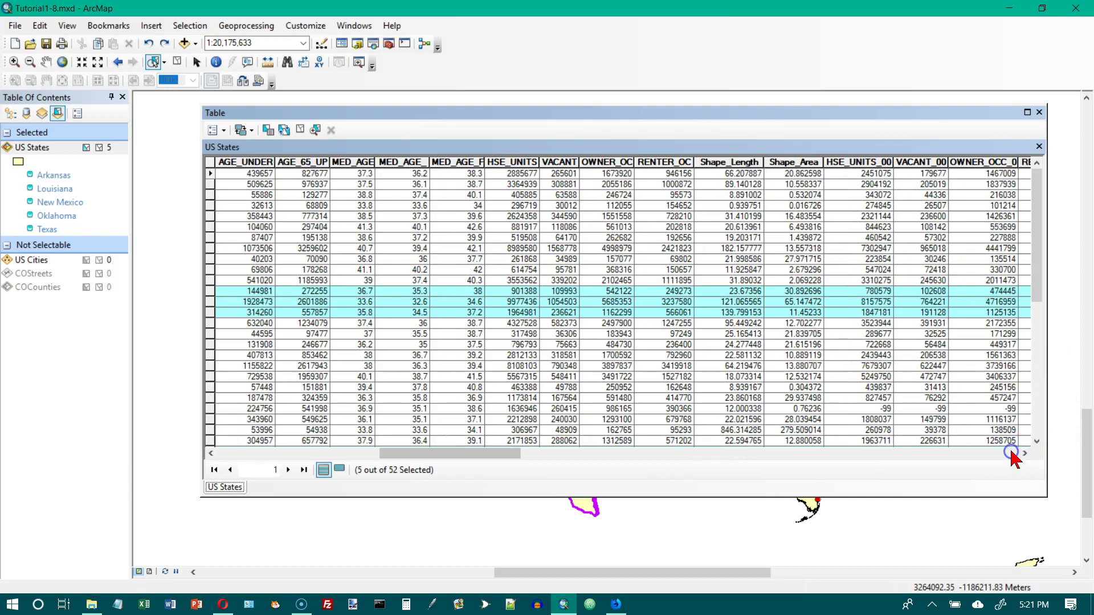
pyautogui.click(1011, 454)
pyautogui.click(1011, 453)
pyautogui.click(1012, 453)
pyautogui.click(1012, 454)
pyautogui.click(1011, 453)
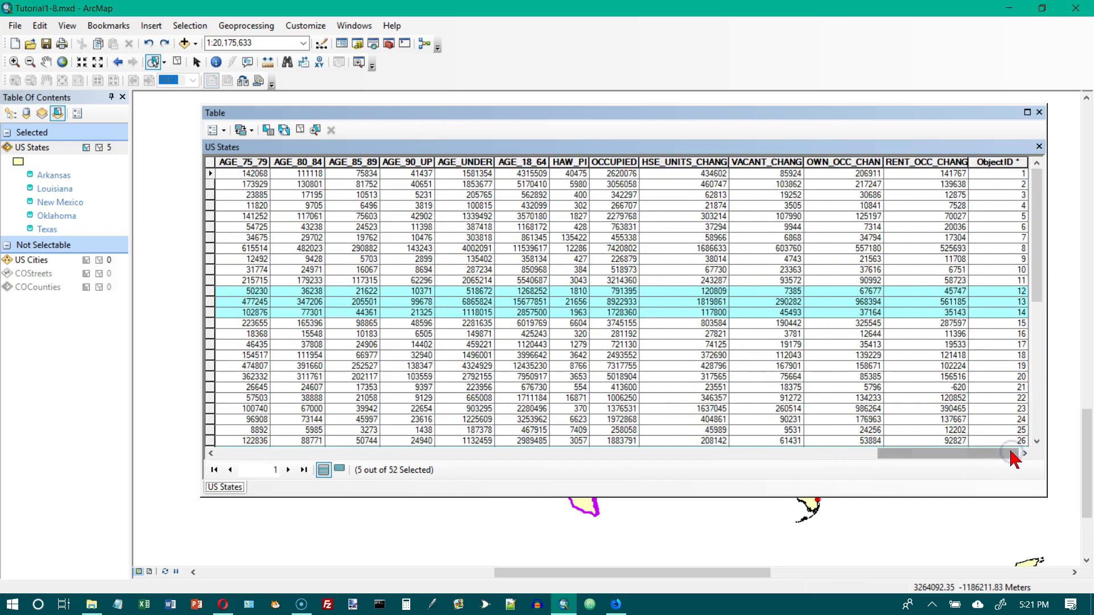
pyautogui.click(760, 454)
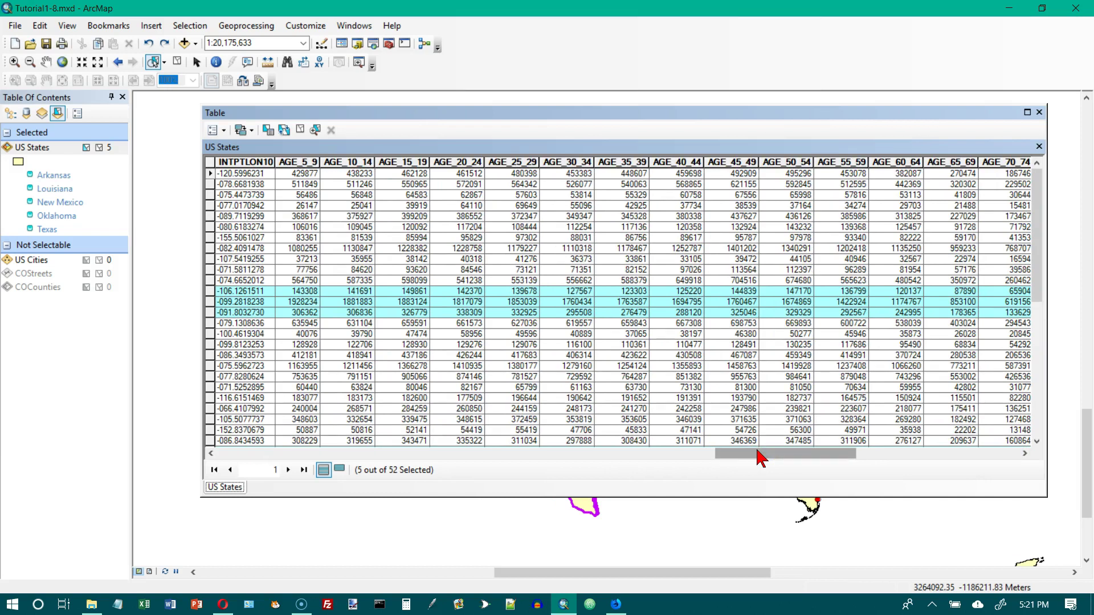
pyautogui.click(676, 457)
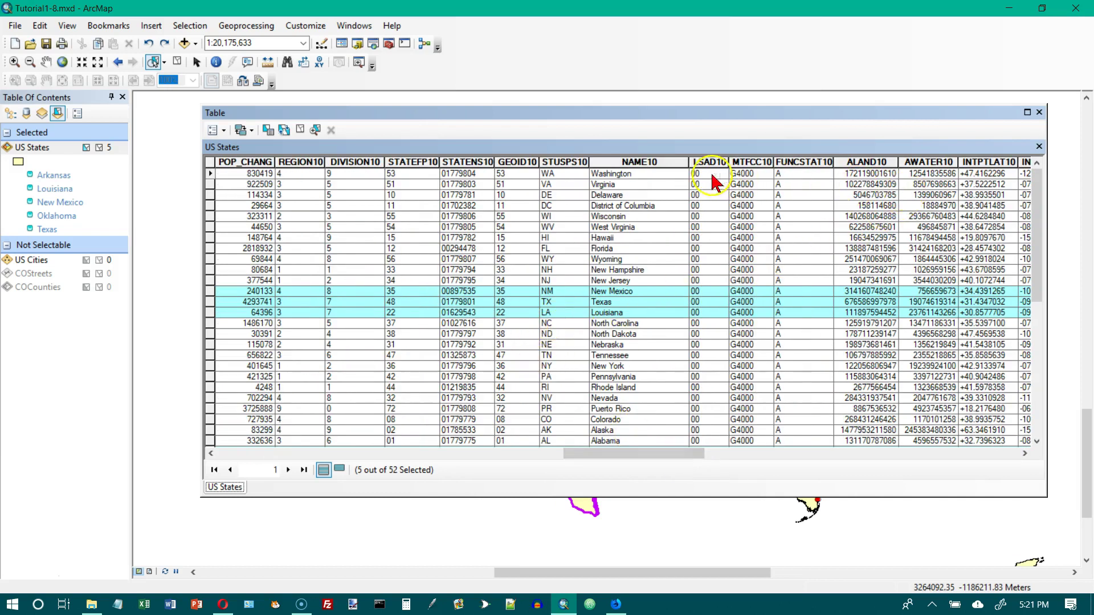
pyautogui.click(464, 453)
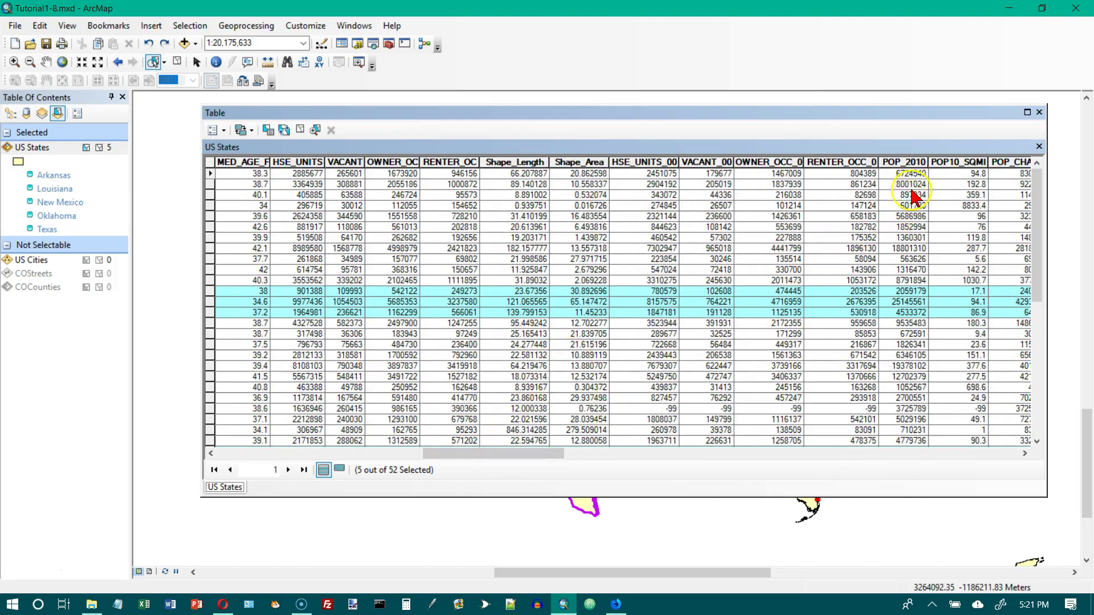
# Examine the POP_2010 statistics and frequency distribution for the selected states, then close the statistics and the attribute table
pyautogui.click(905, 163)
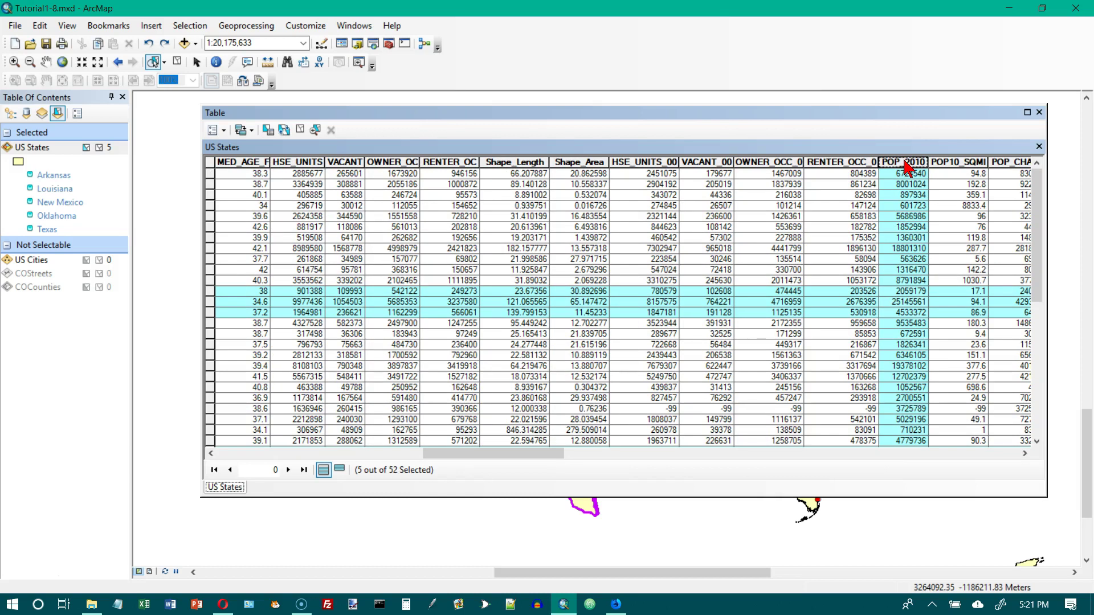
pyautogui.rightClick(905, 165)
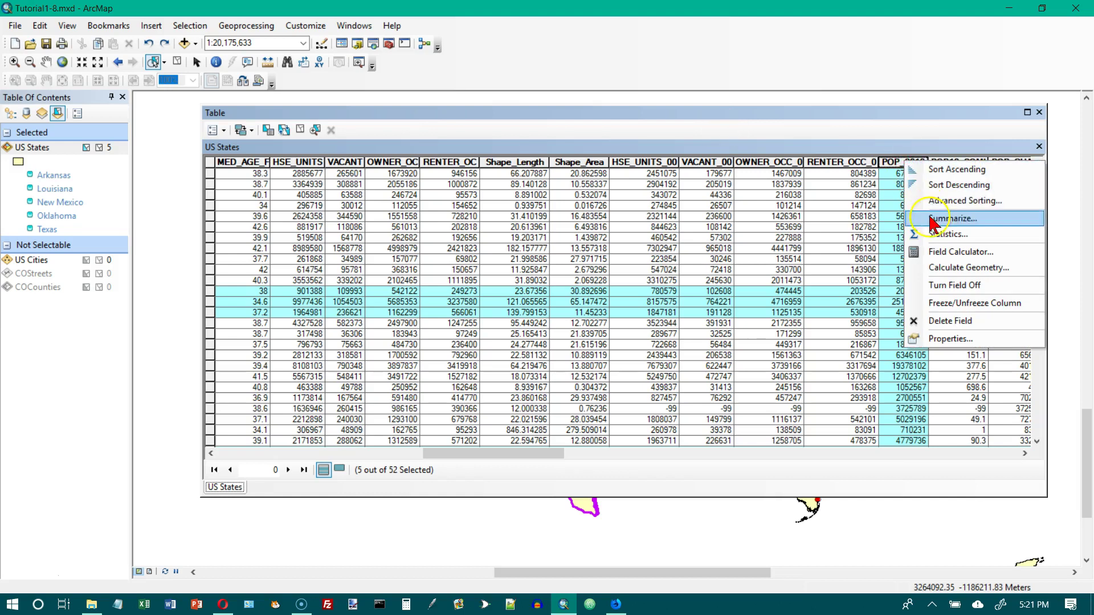
pyautogui.click(942, 235)
pyautogui.click(546, 311)
pyautogui.click(480, 218)
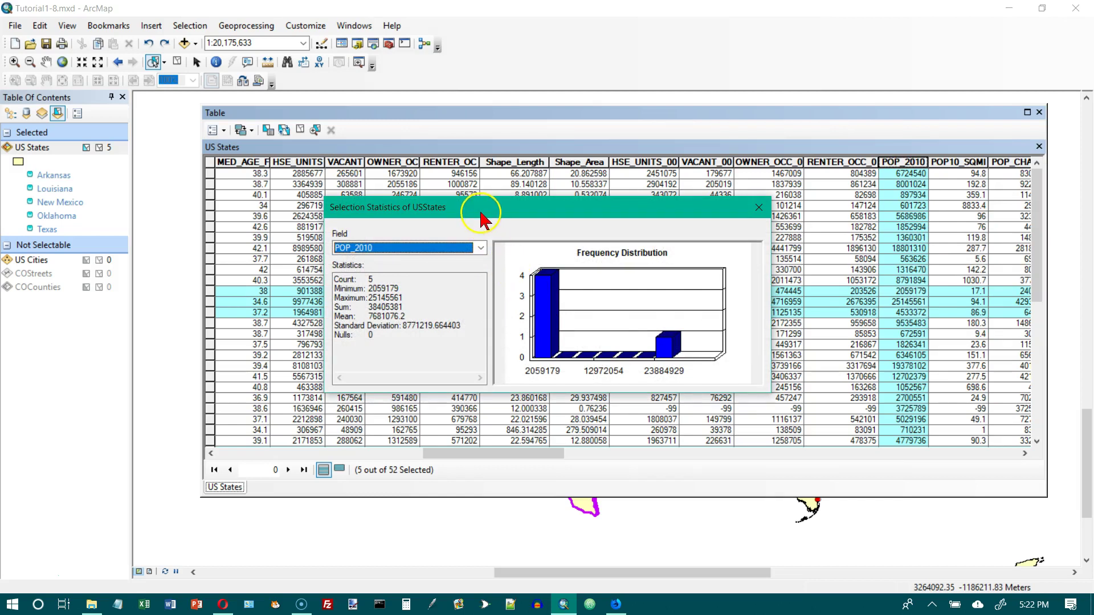
pyautogui.click(707, 285)
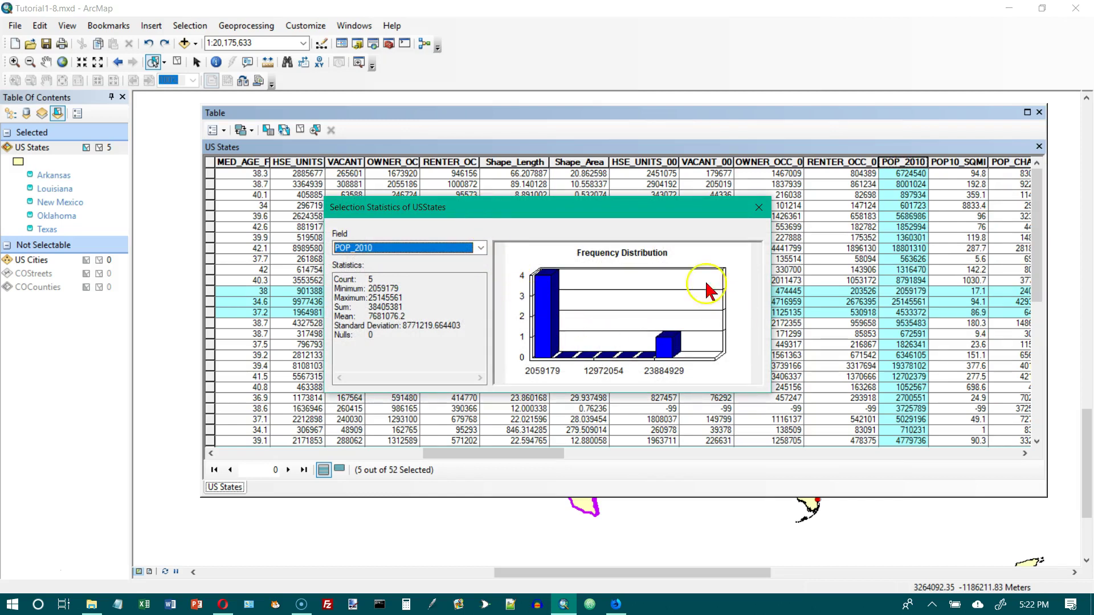
pyautogui.click(648, 342)
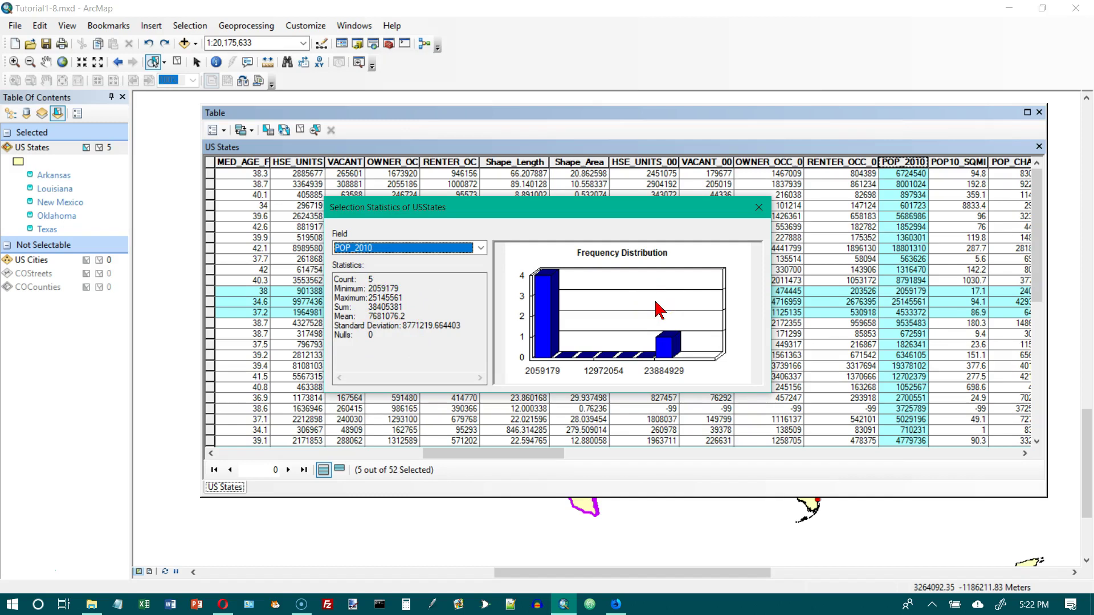
pyautogui.click(759, 207)
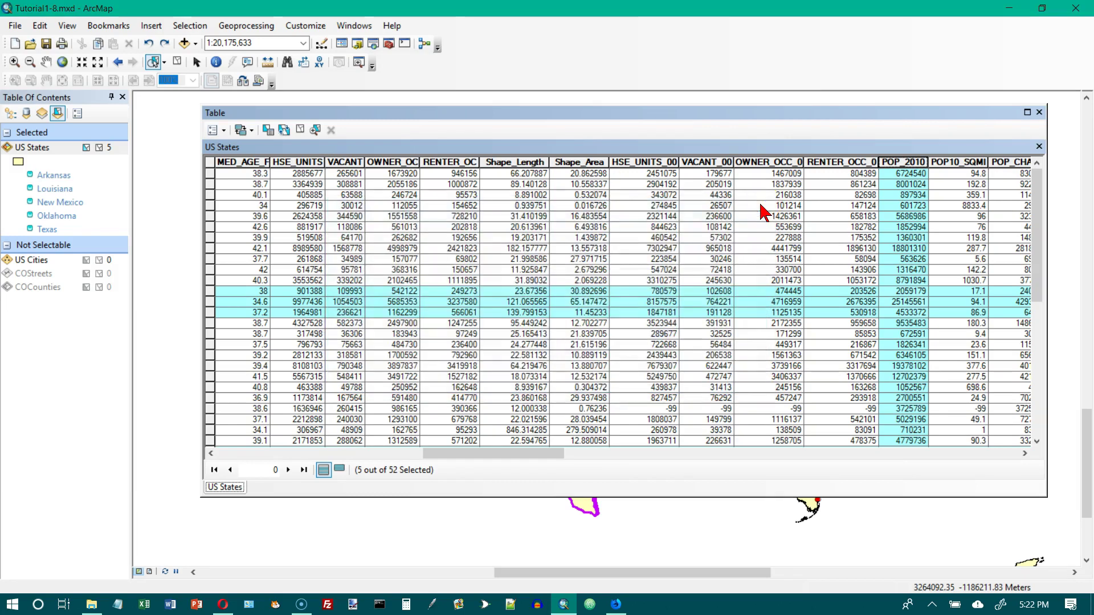
pyautogui.click(862, 162)
pyautogui.click(1039, 112)
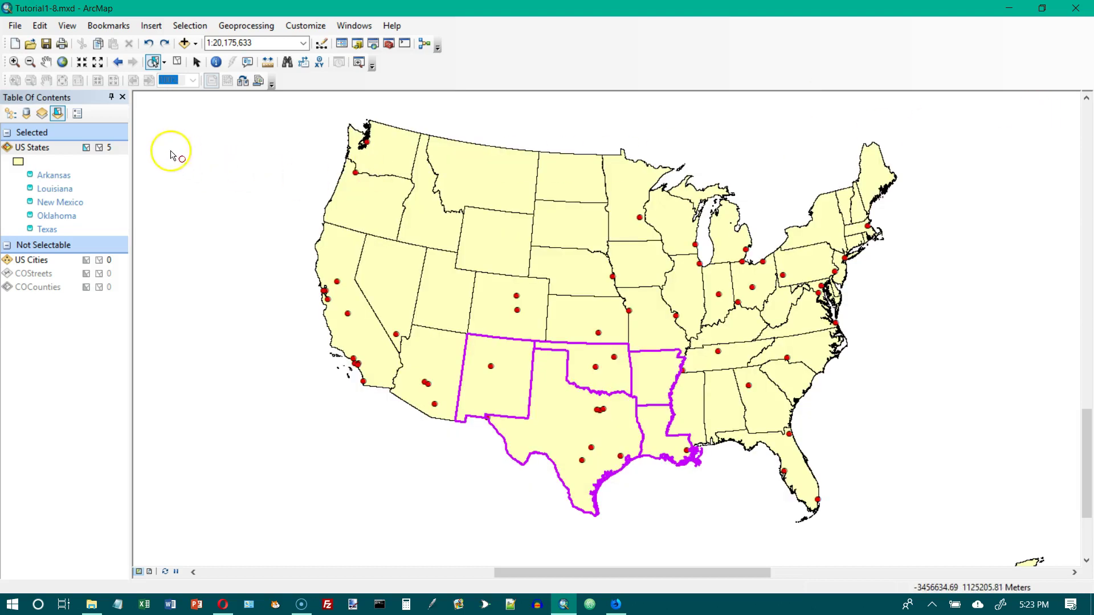
# Open the US States layer properties and turn off the visibility of all its fields
pyautogui.rightClick(37, 149)
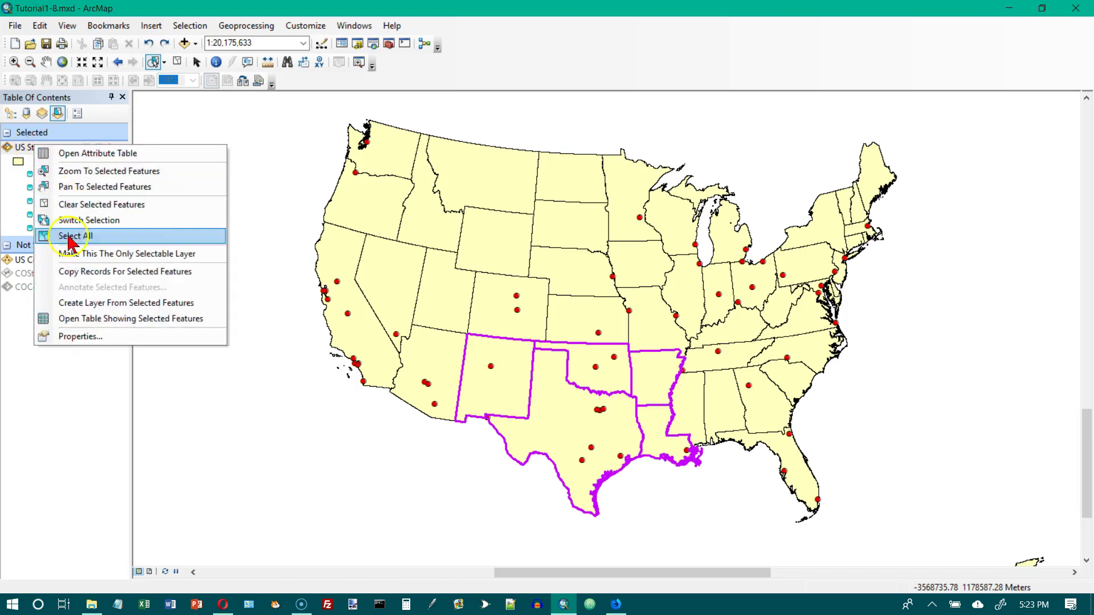
pyautogui.click(85, 337)
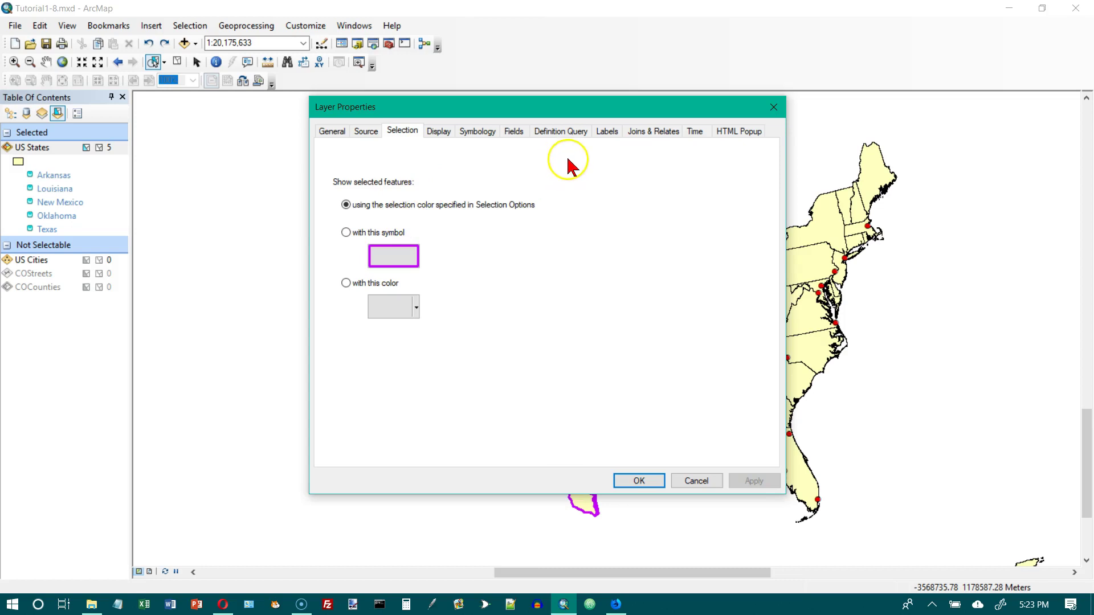
pyautogui.click(513, 132)
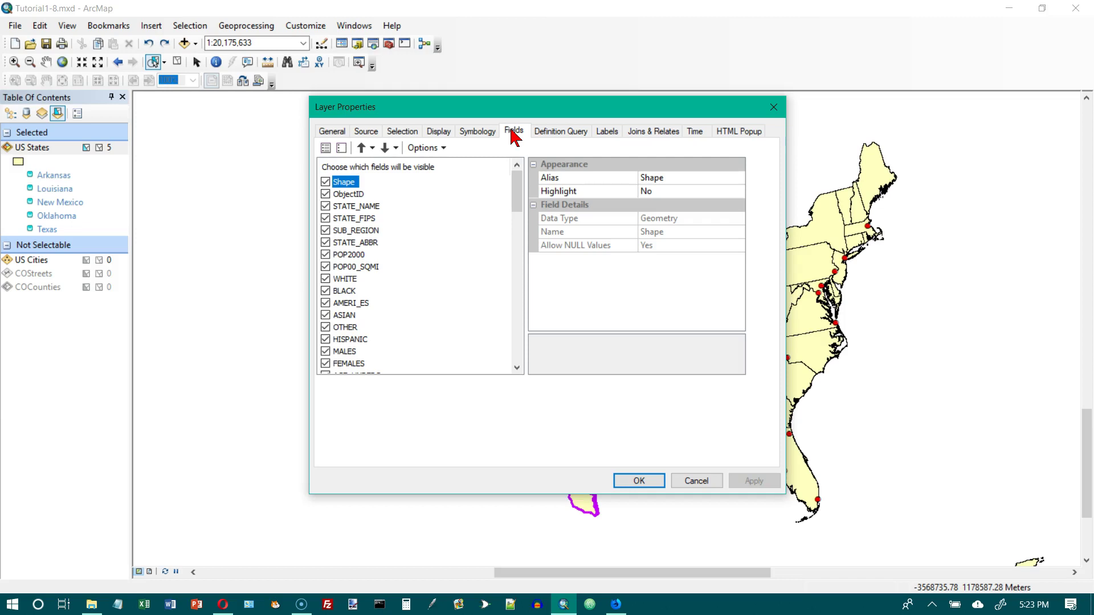
pyautogui.click(342, 149)
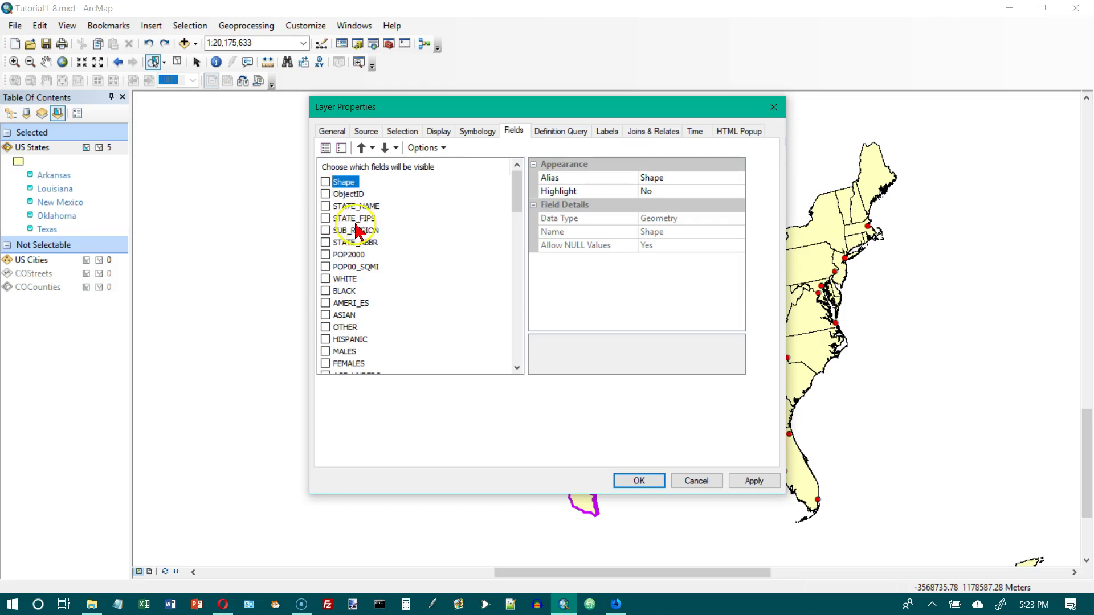
# Make the STATE_NAME, WHITE, BLACK, AMERI_ES, ASIAN, OTHER and HISPANIC fields visible and accept the layer properties
pyautogui.click(325, 206)
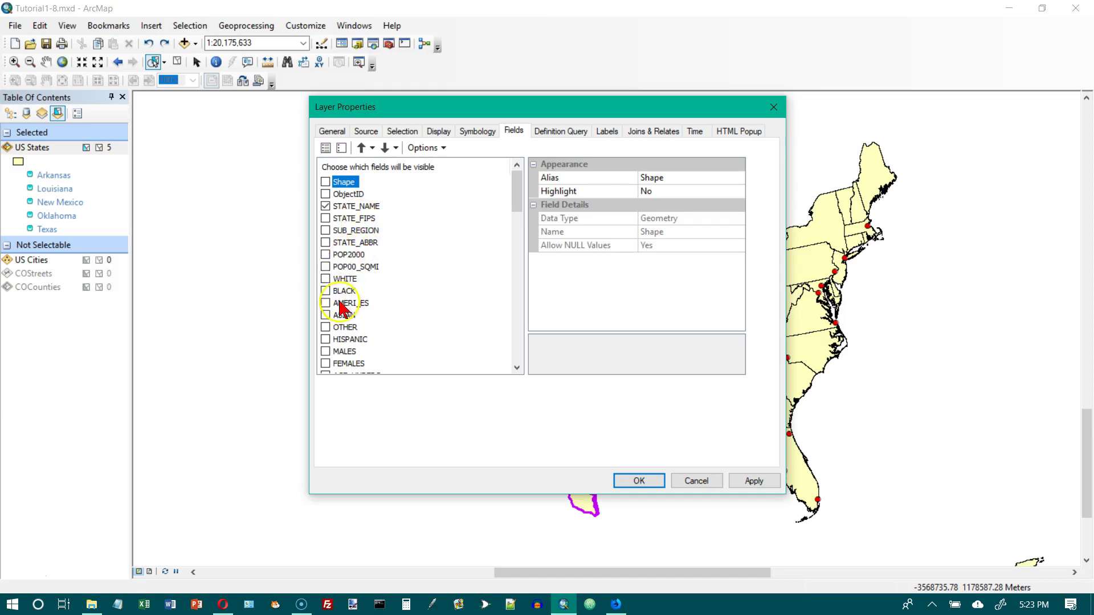
pyautogui.click(325, 279)
pyautogui.click(326, 292)
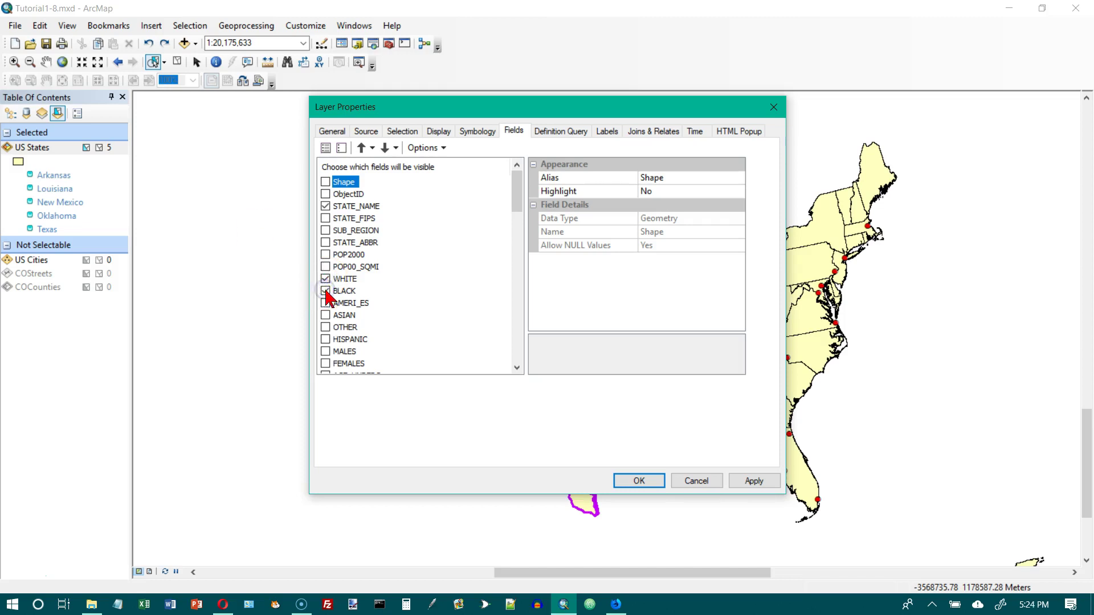
pyautogui.click(326, 303)
pyautogui.click(326, 315)
pyautogui.click(325, 327)
pyautogui.click(326, 339)
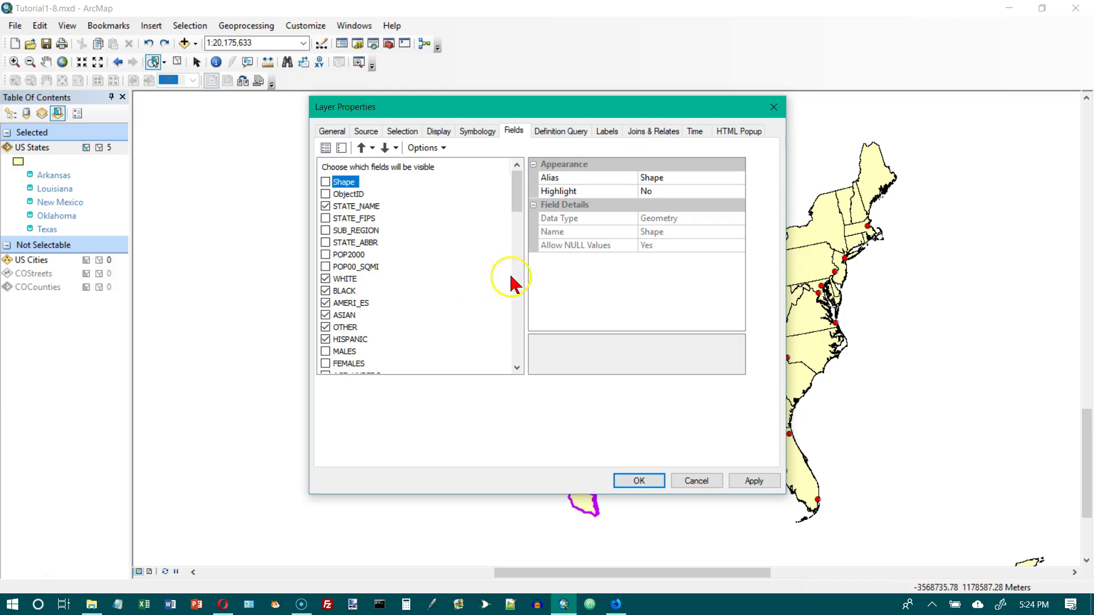
pyautogui.click(639, 482)
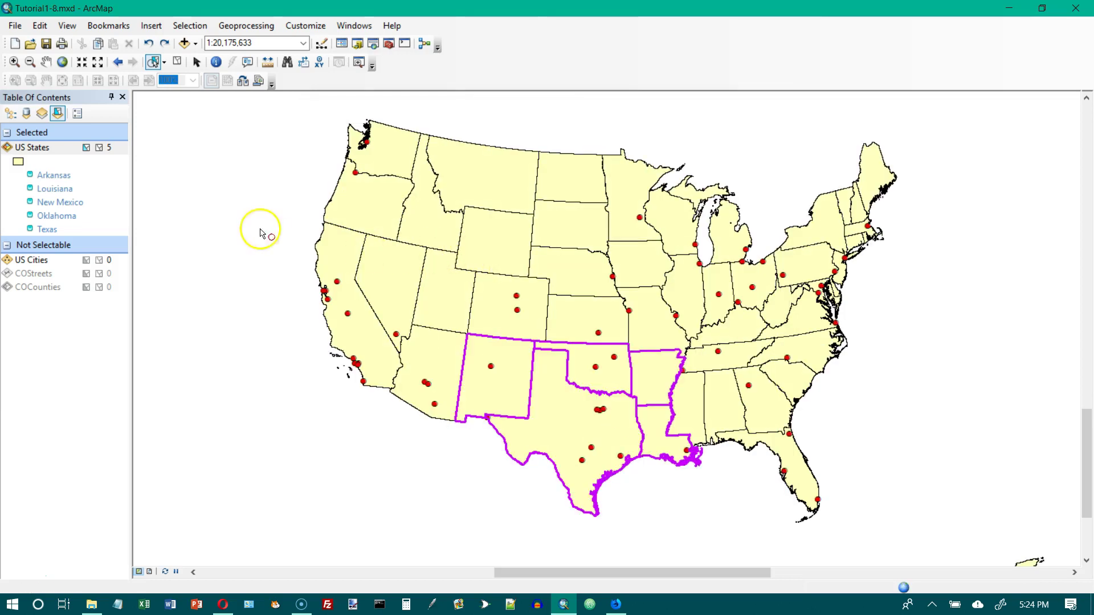
# Check the fields displayed in the US States attribute table, then close it
pyautogui.rightClick(53, 150)
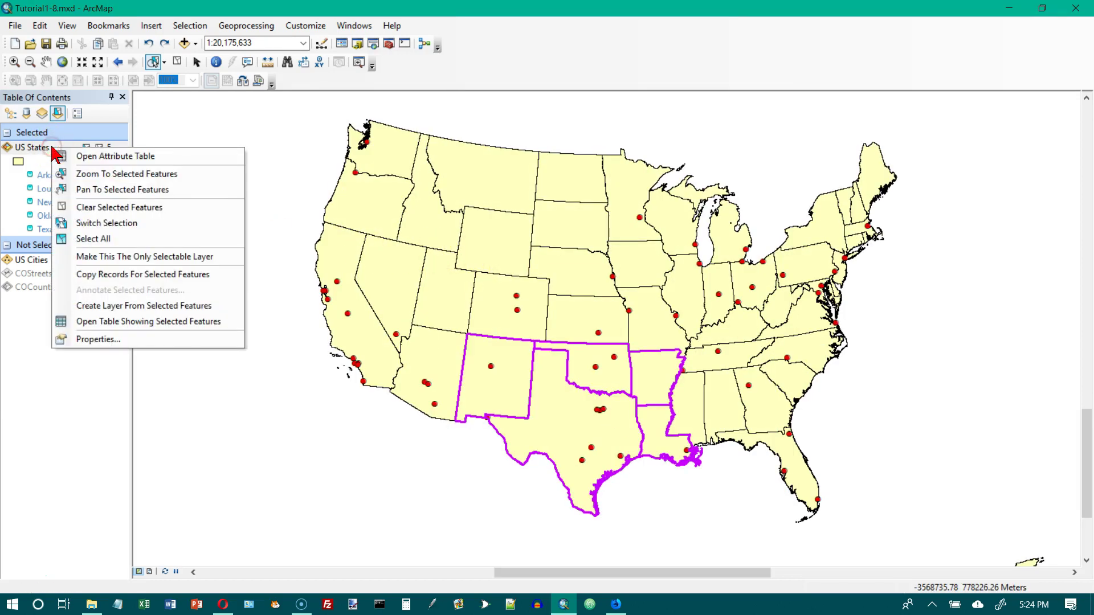
pyautogui.click(112, 158)
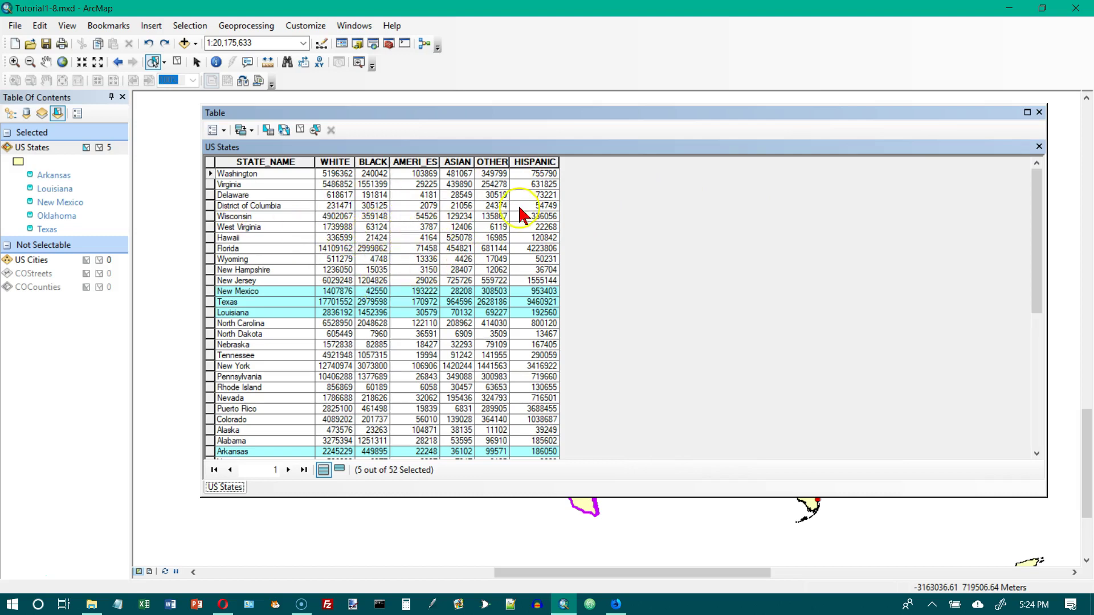
pyautogui.click(1040, 113)
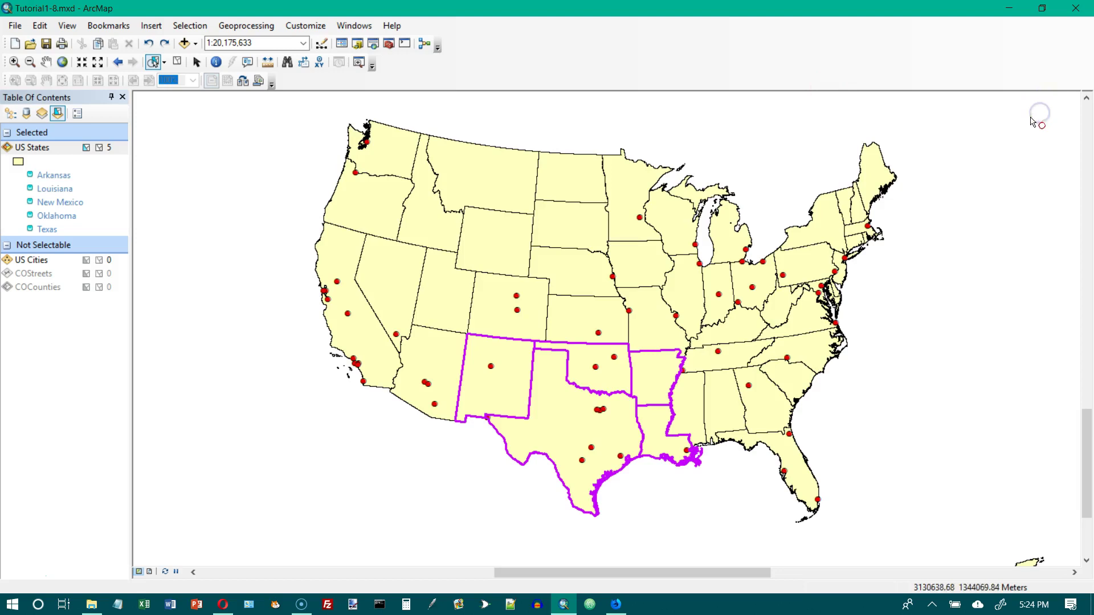
# Save the Tutorial1-8 map document
pyautogui.moveTo(360, 169)
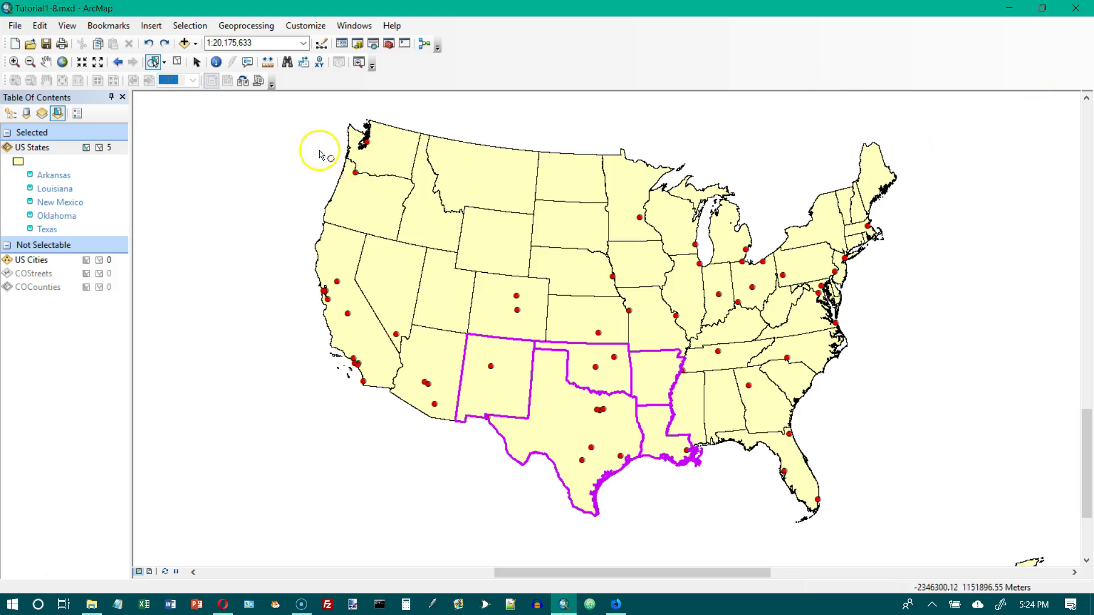
pyautogui.click(46, 44)
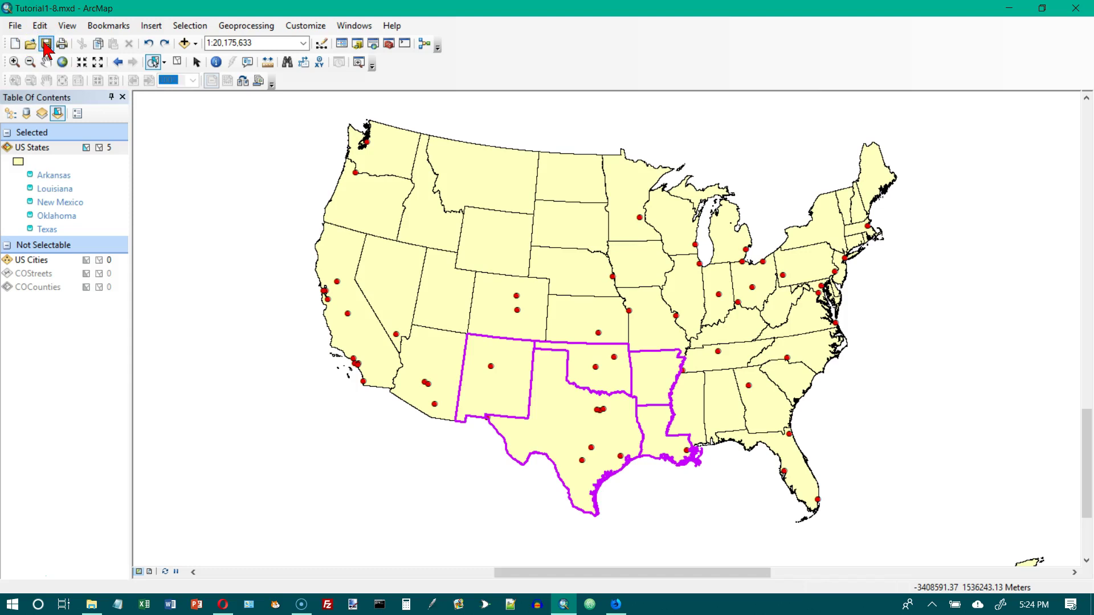